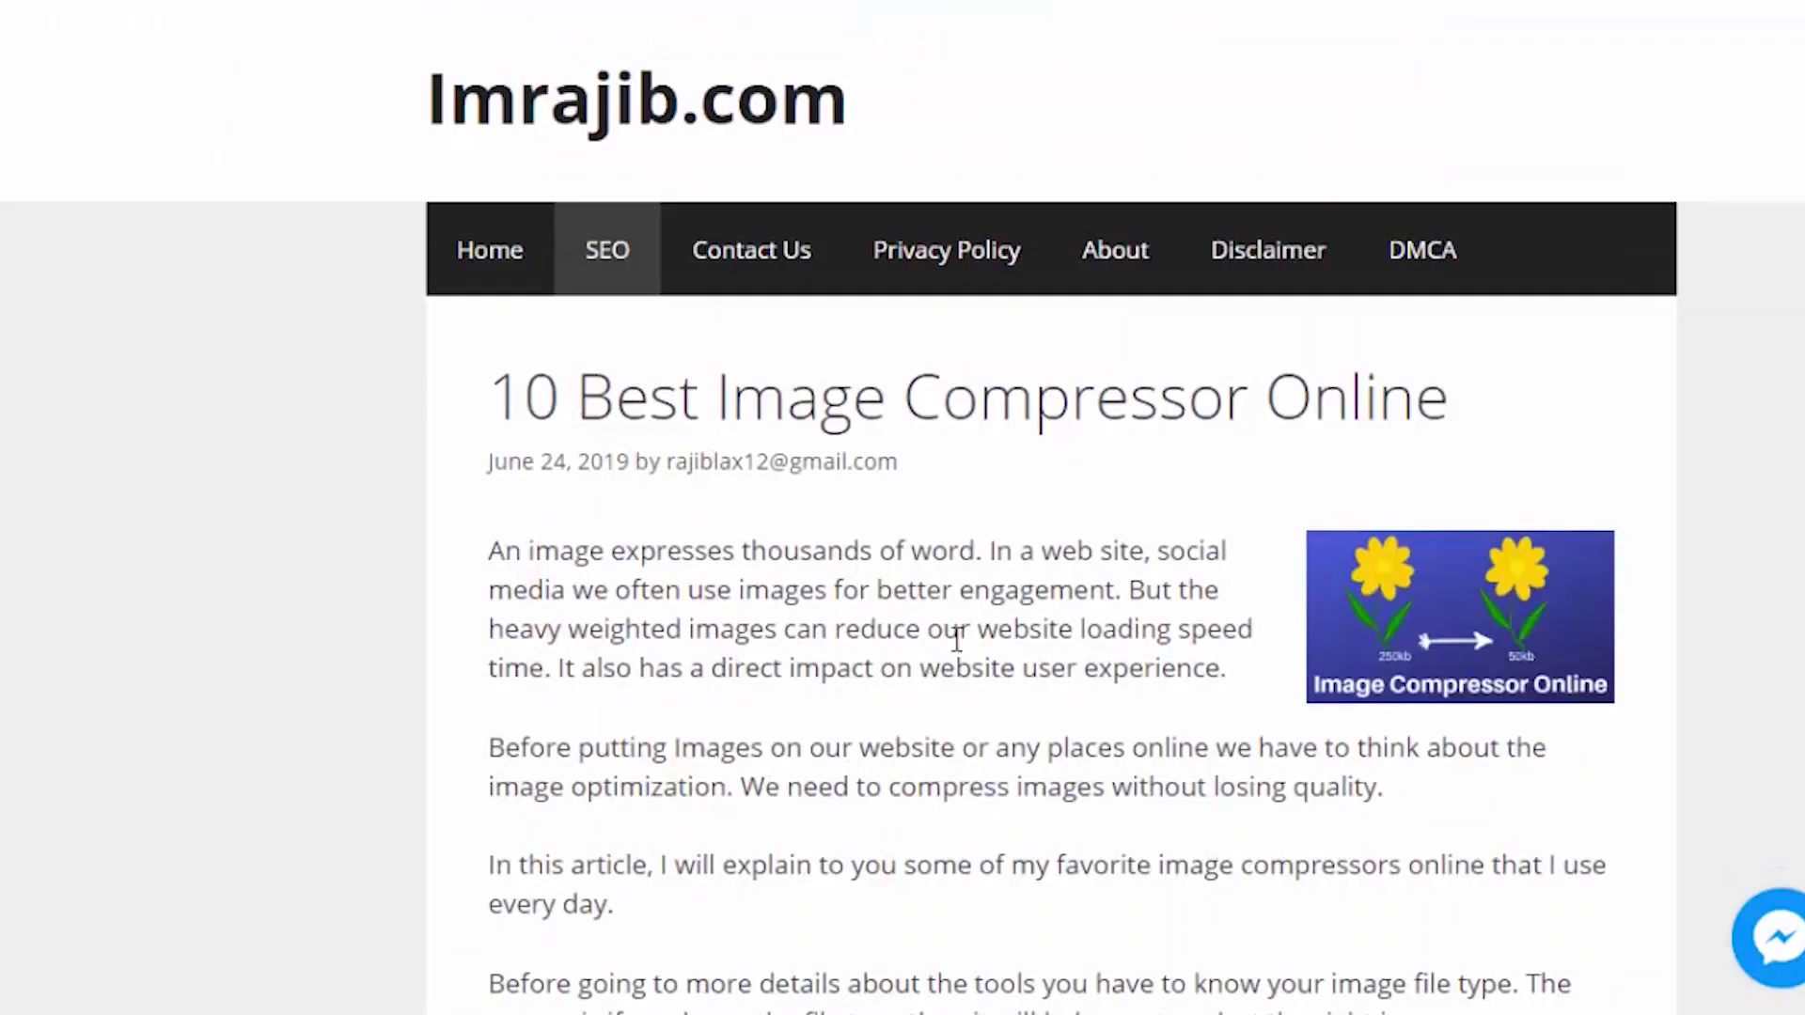
Scroll through the article and highlight the Compresspng.com tool name
{"action": "scroll", "coordinate": [957, 639], "scroll_direction": "down", "scroll_amount": 10}
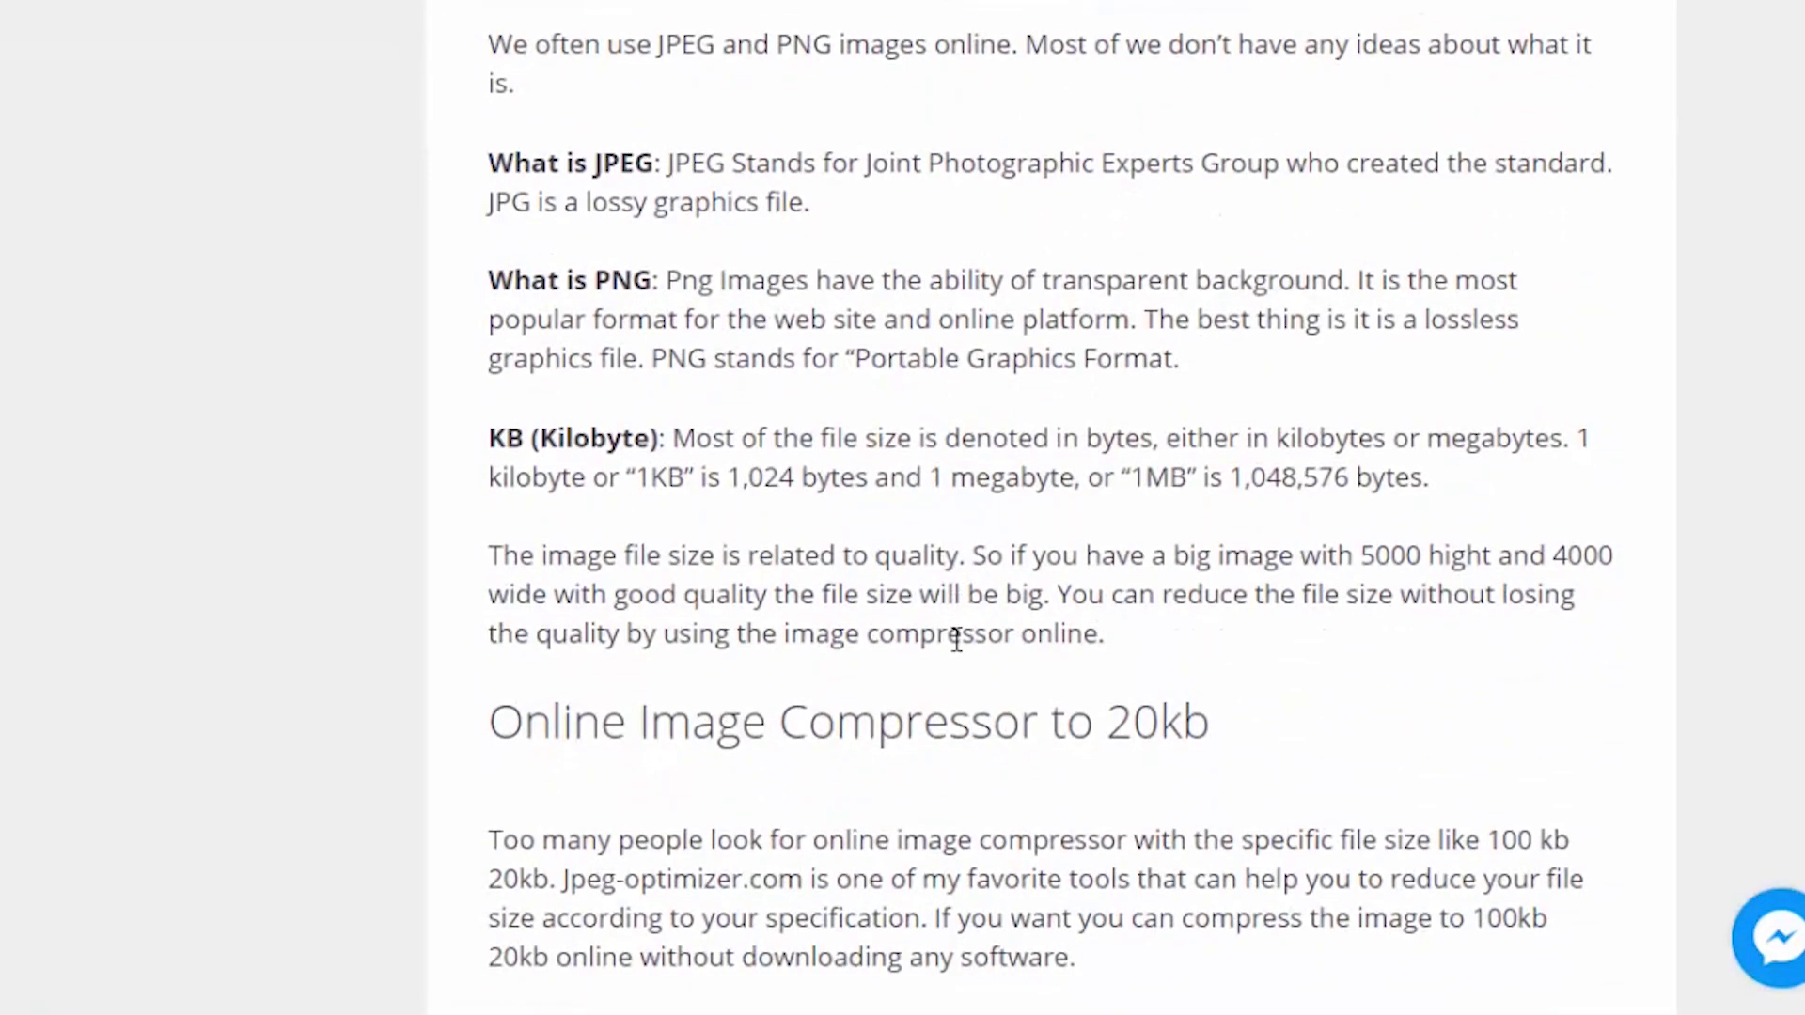
{"action": "scroll", "coordinate": [957, 639], "scroll_direction": "down", "scroll_amount": 15}
{"action": "double_click", "coordinate": [681, 487]}
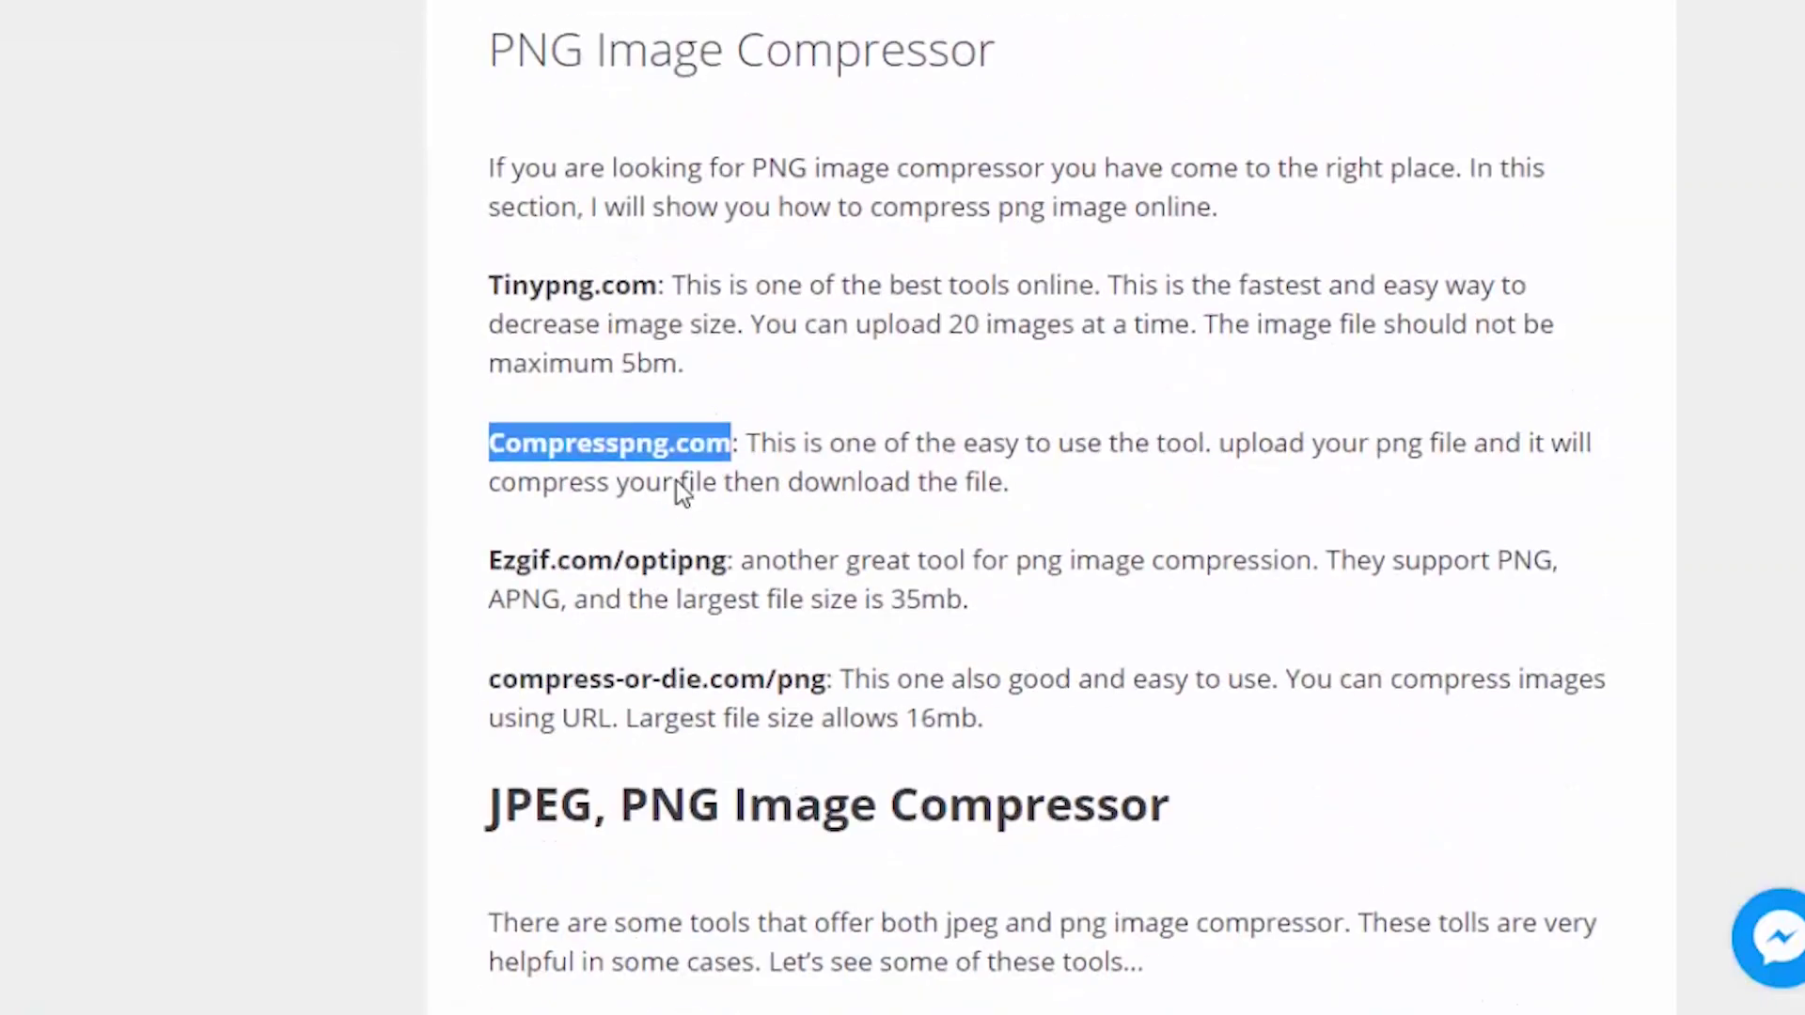
{"action": "scroll", "coordinate": [675, 481], "scroll_direction": "down", "scroll_amount": 8}
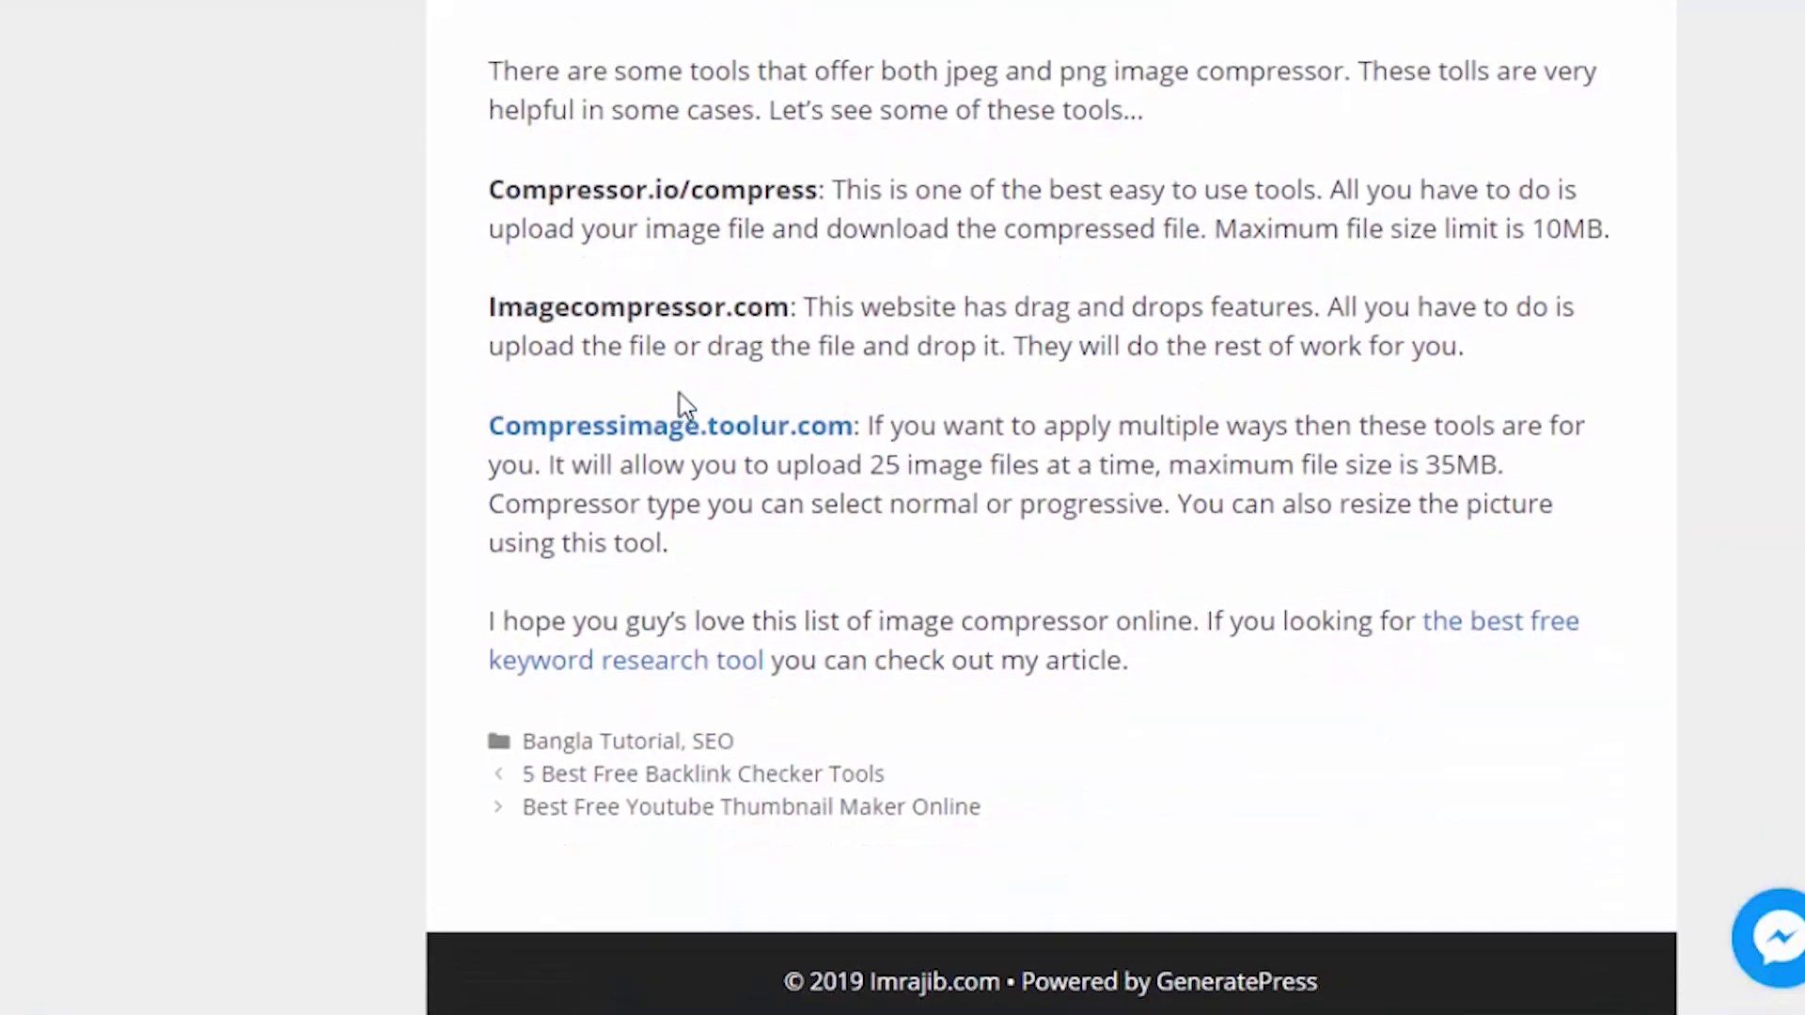
{"action": "scroll", "coordinate": [679, 403], "scroll_direction": "up", "scroll_amount": 20}
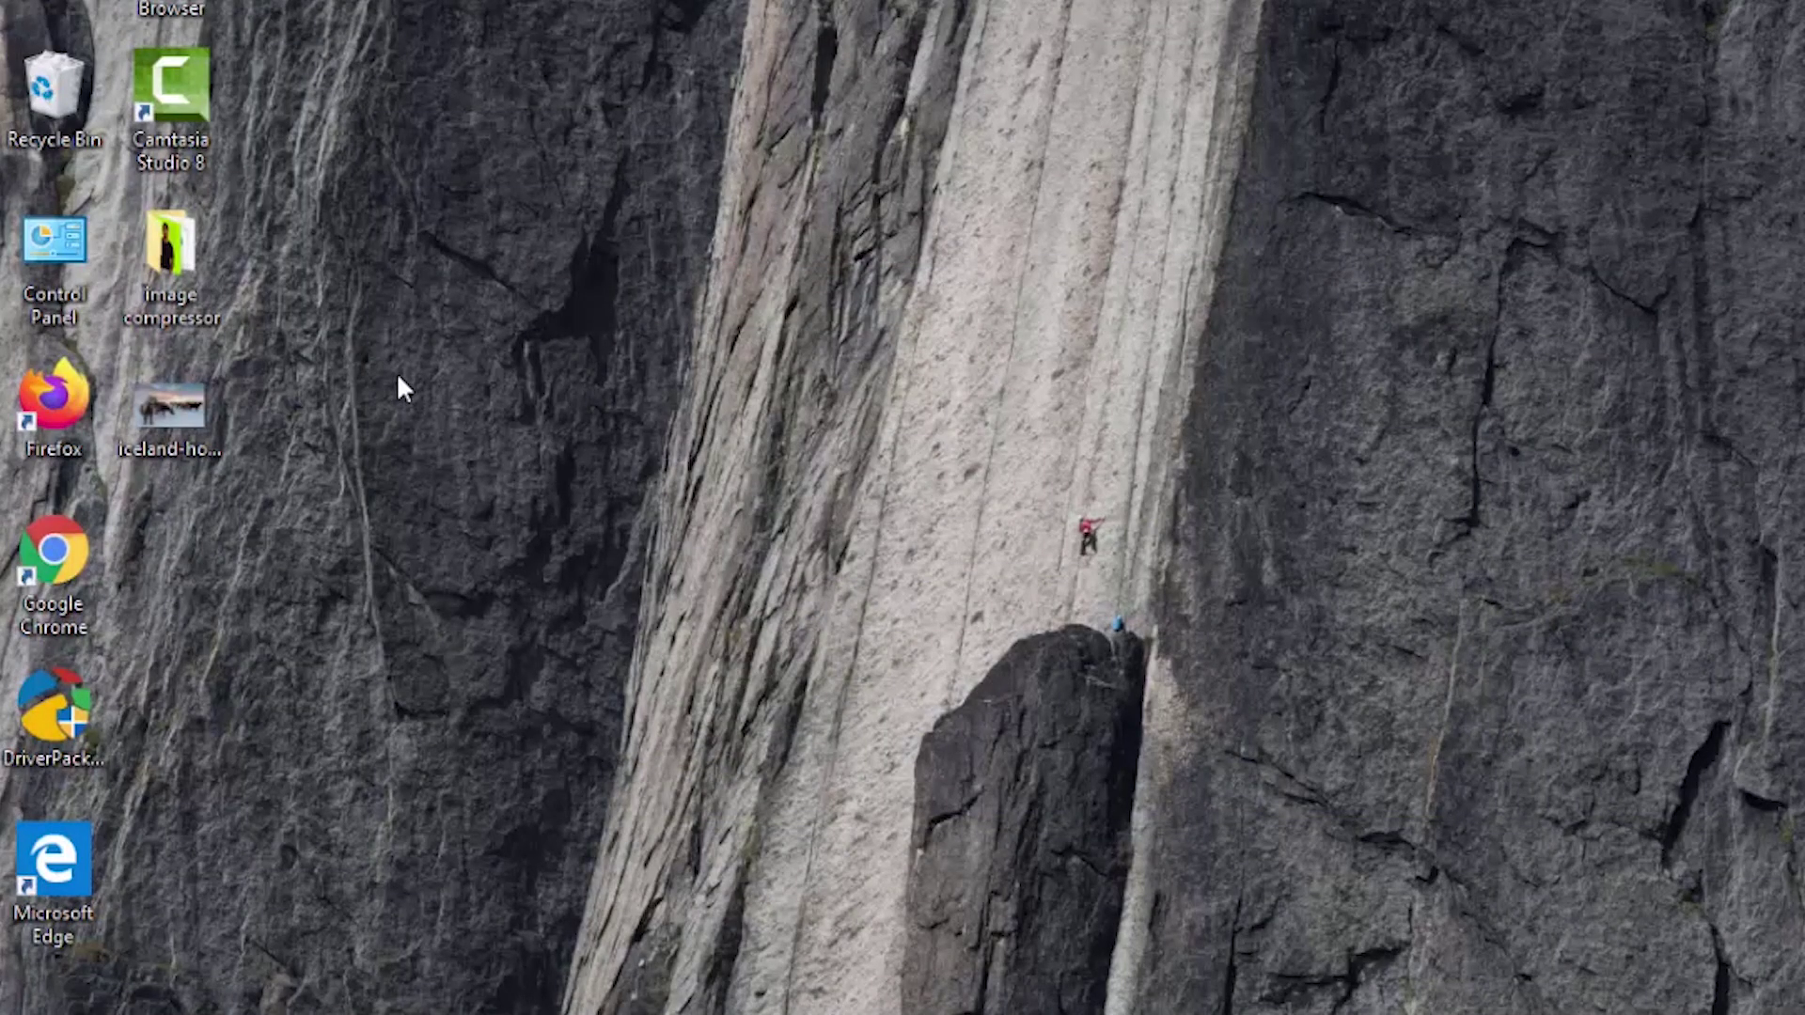
Refresh the desktop and check the iceland-horses photo's details (316 KB)
{"action": "right_click", "coordinate": [398, 376]}
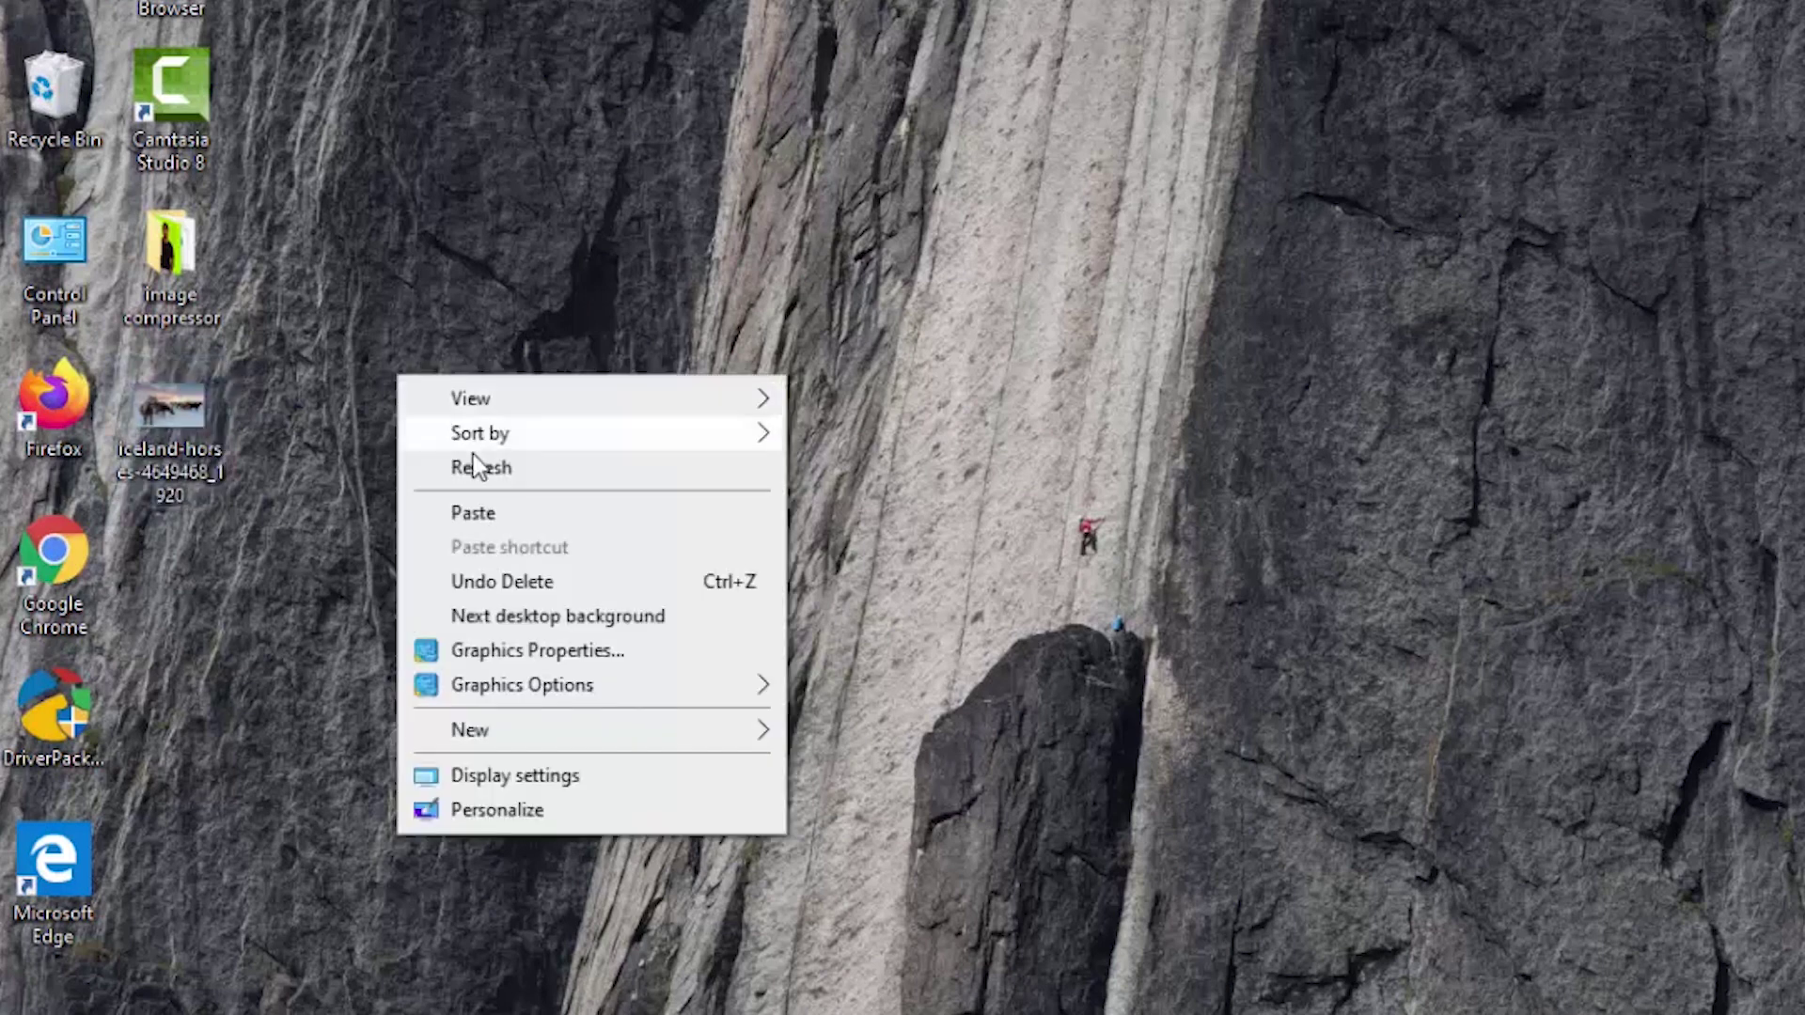
{"action": "left_click", "coordinate": [558, 477]}
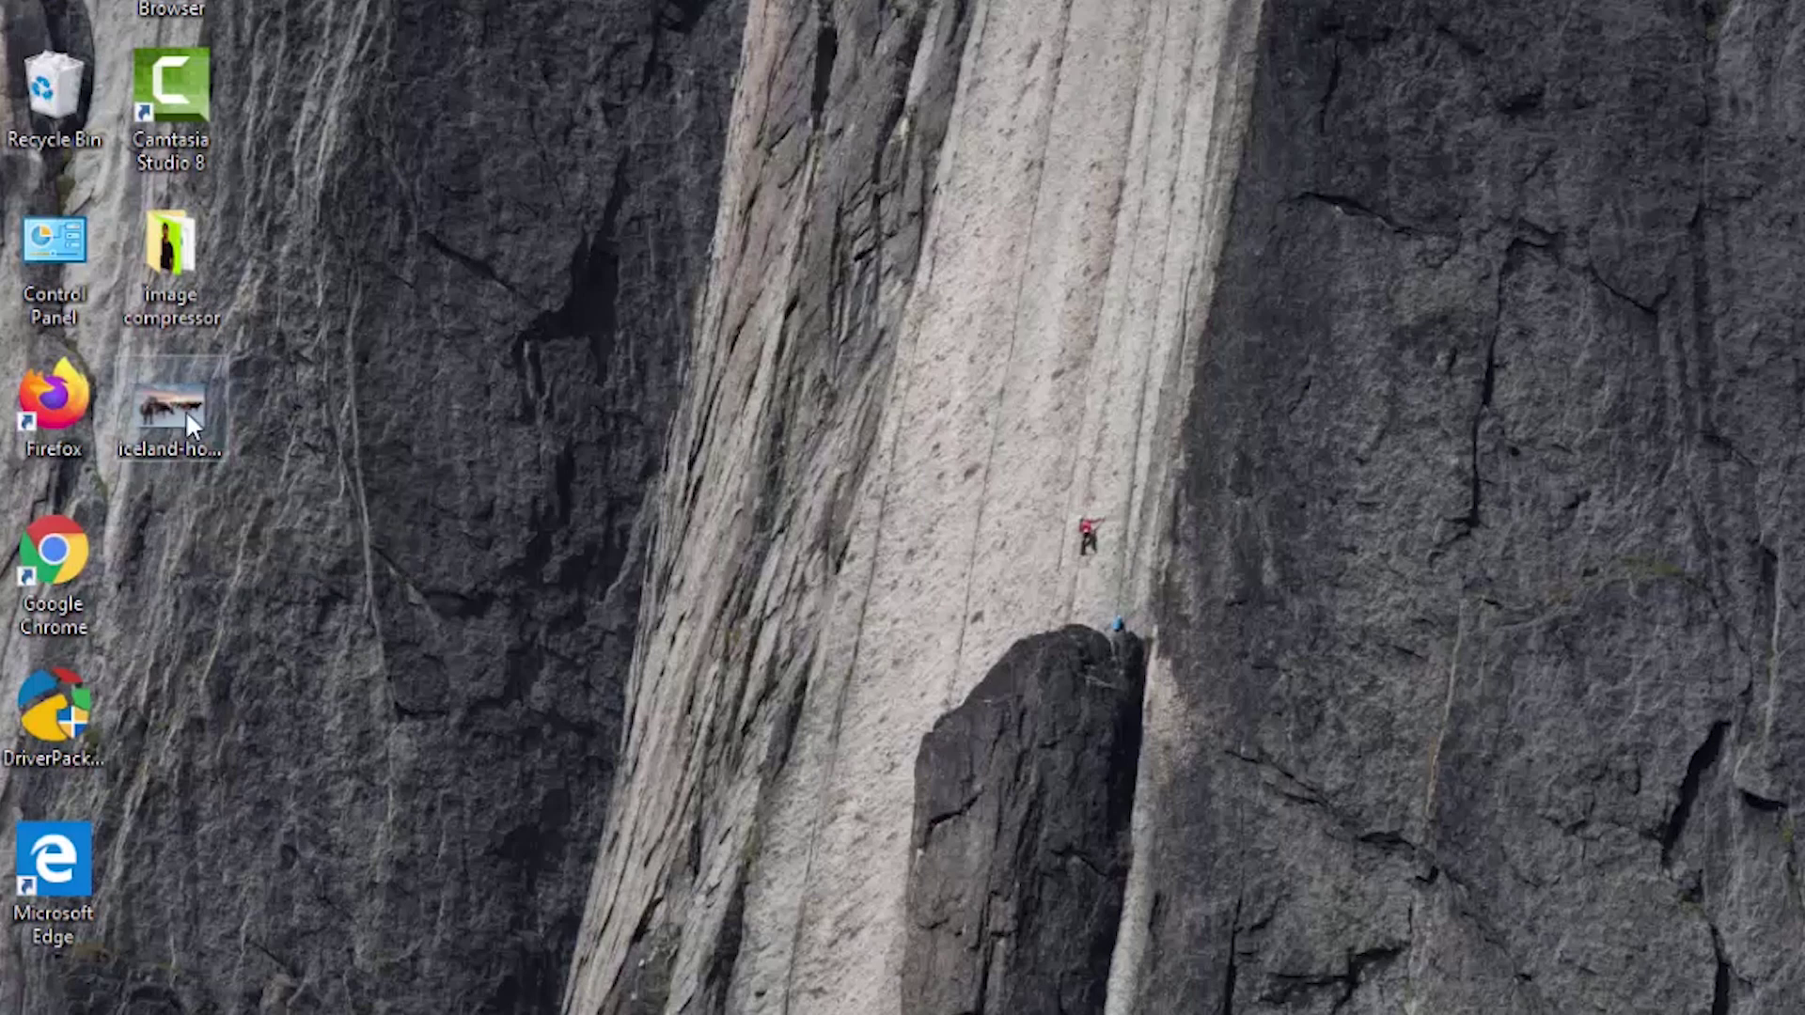
{"action": "mouse_move", "coordinate": [189, 425]}
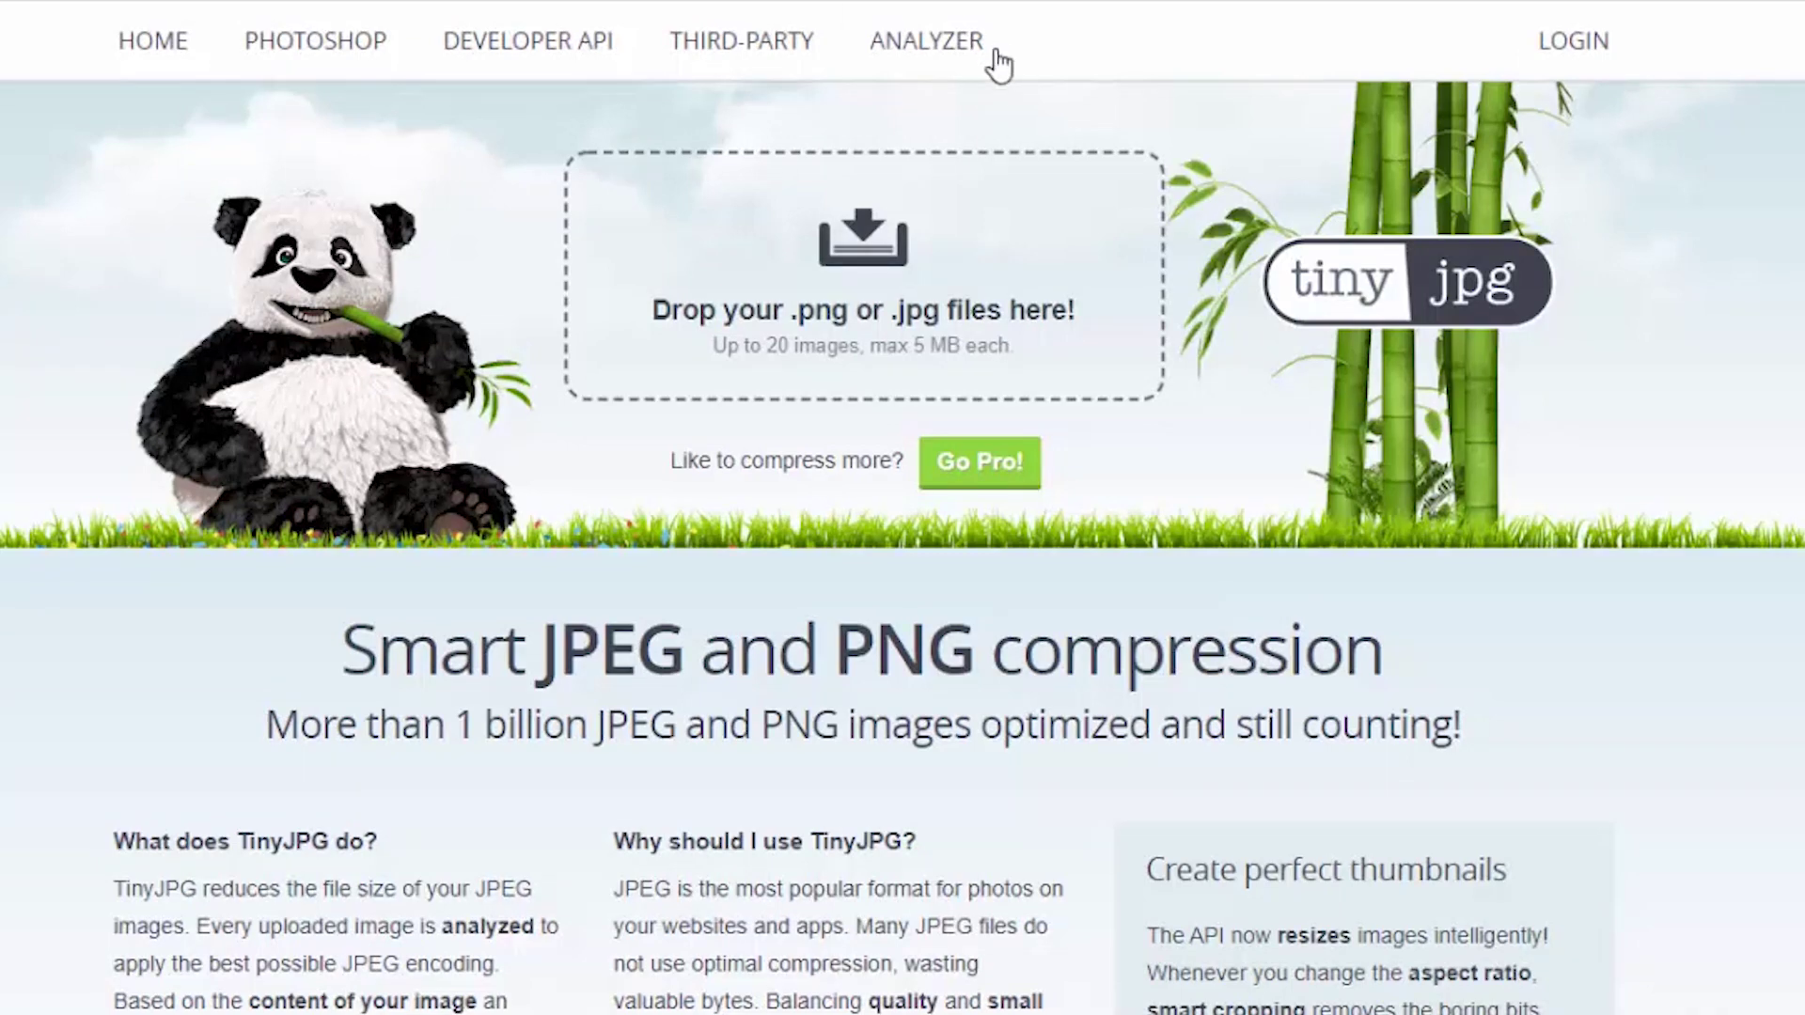
Upload iceland-horses-4649468_1920 from the Desktop to TinyJPG and highlight its 237.0 KB compressed size
{"action": "left_click", "coordinate": [866, 297]}
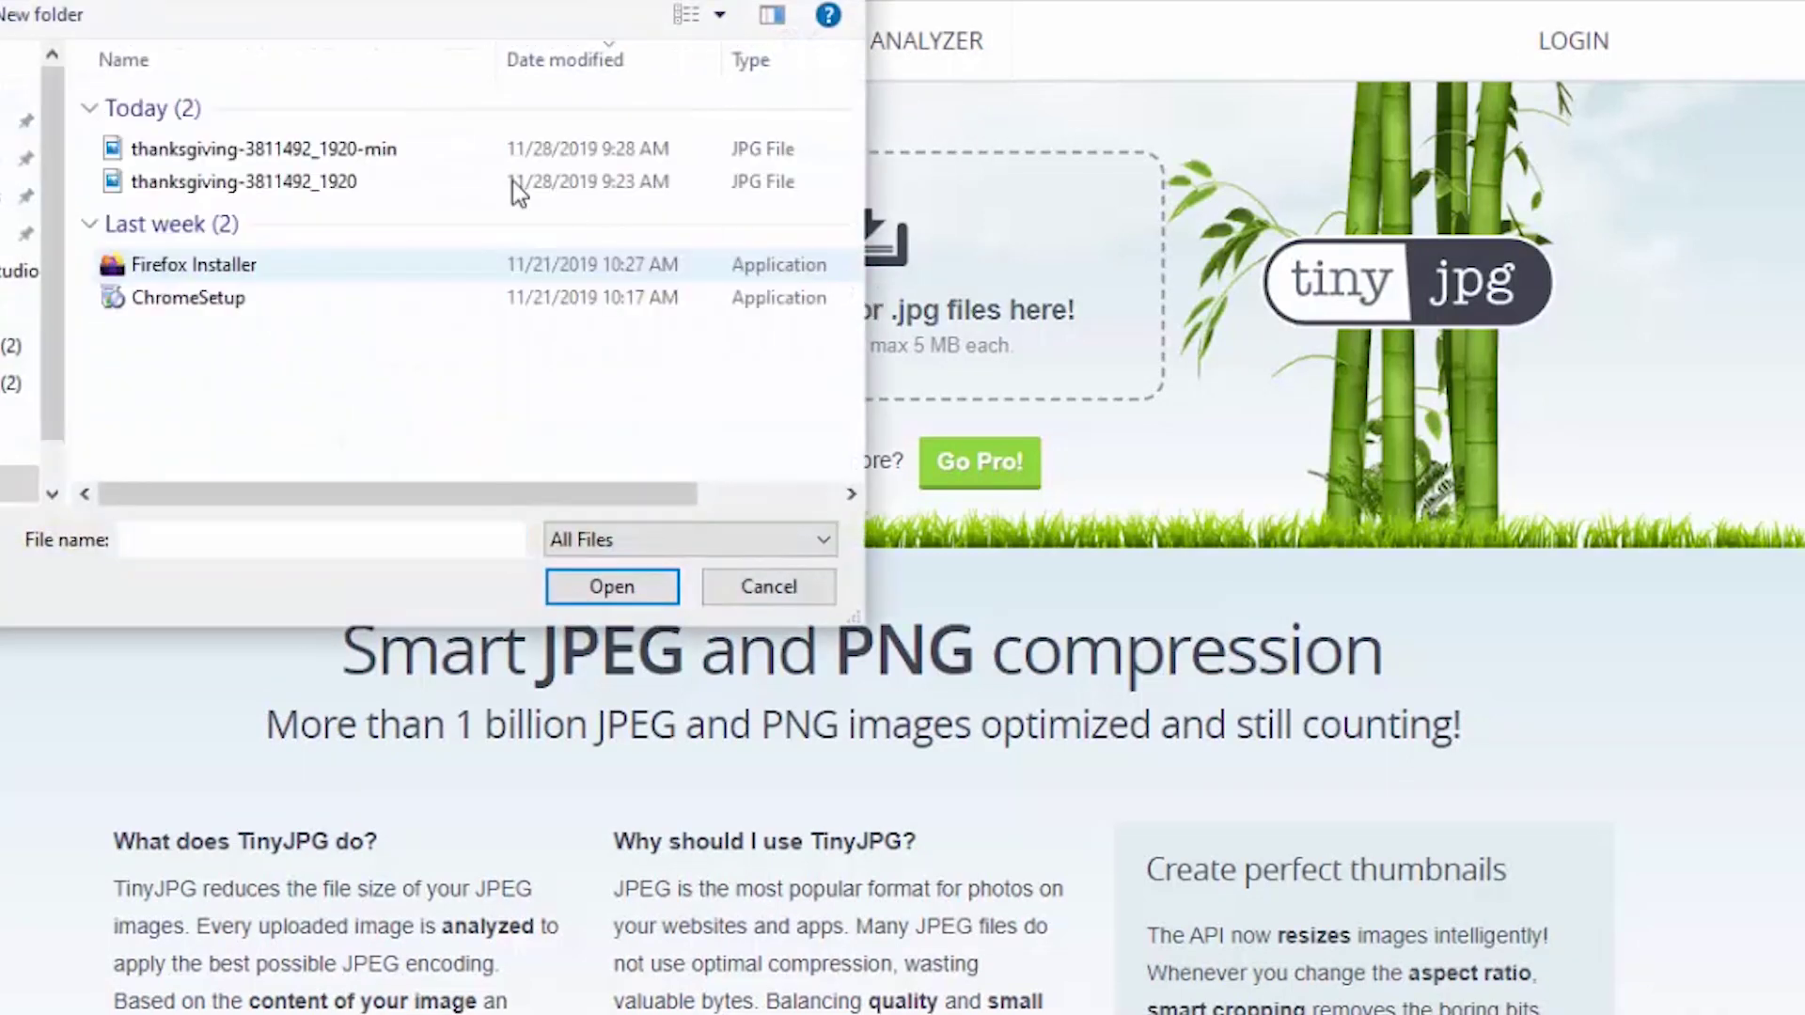
{"action": "left_click", "coordinate": [19, 121]}
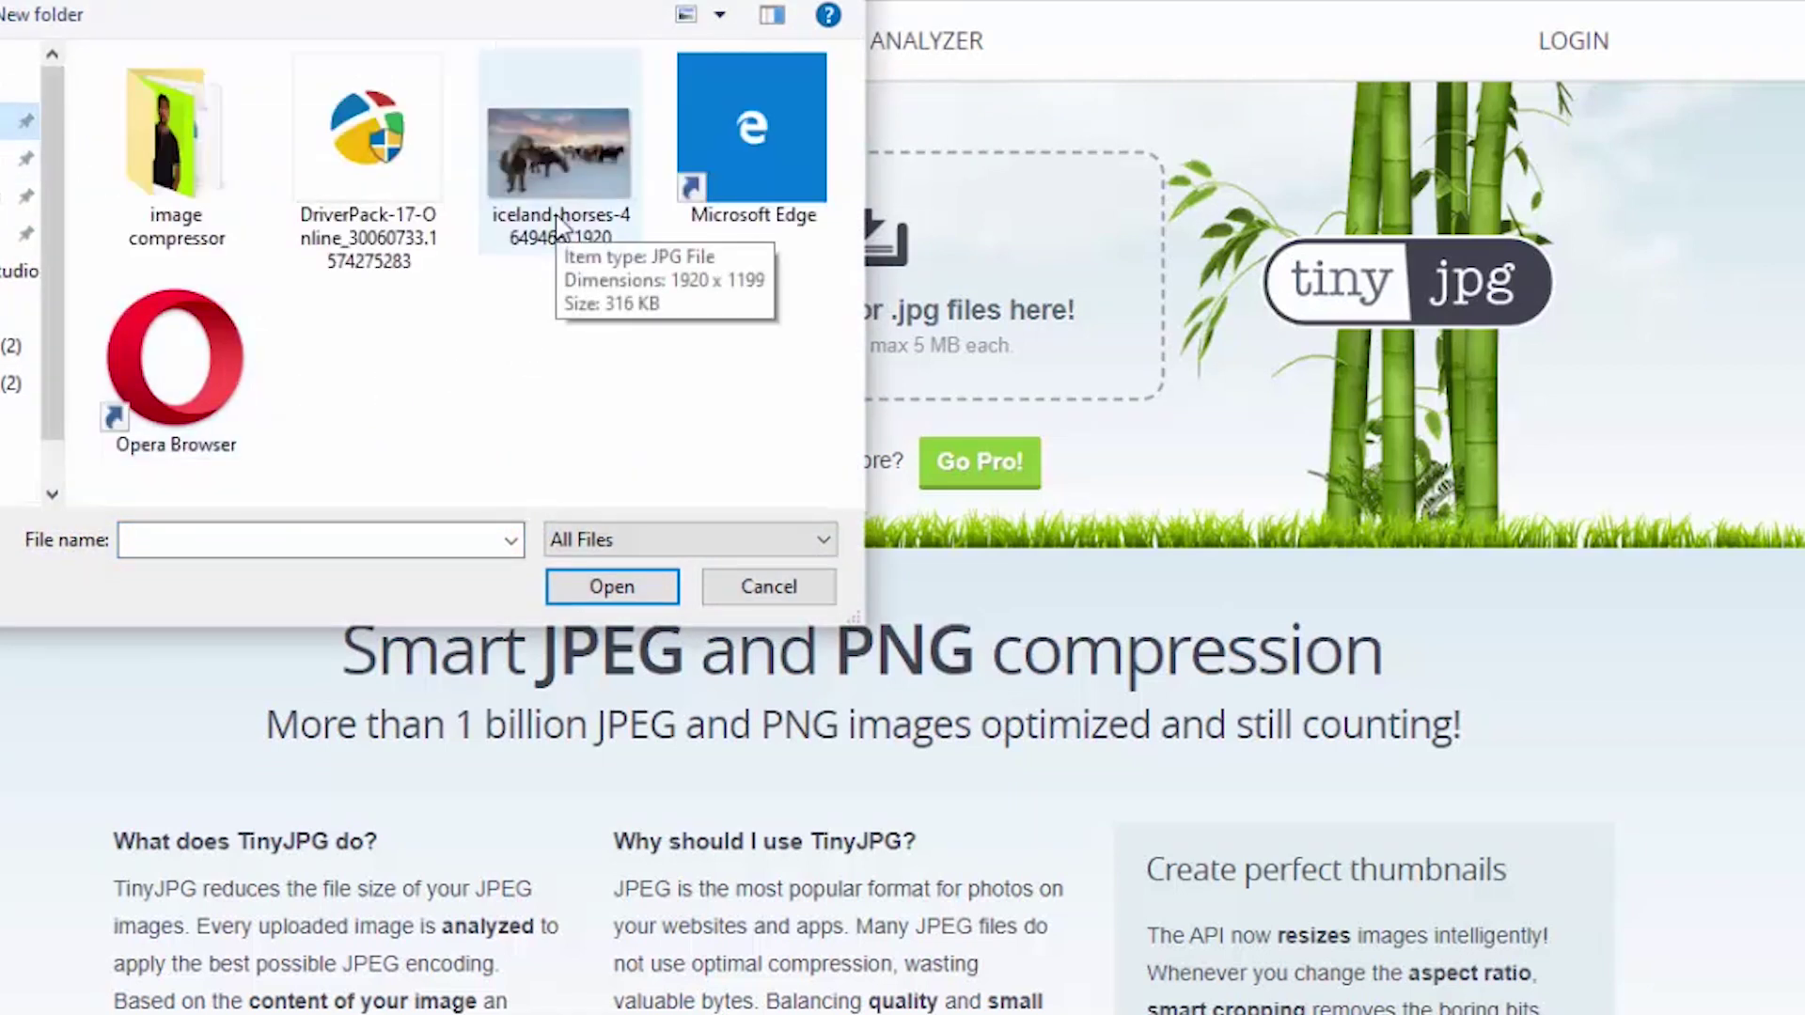
{"action": "left_click", "coordinate": [588, 160]}
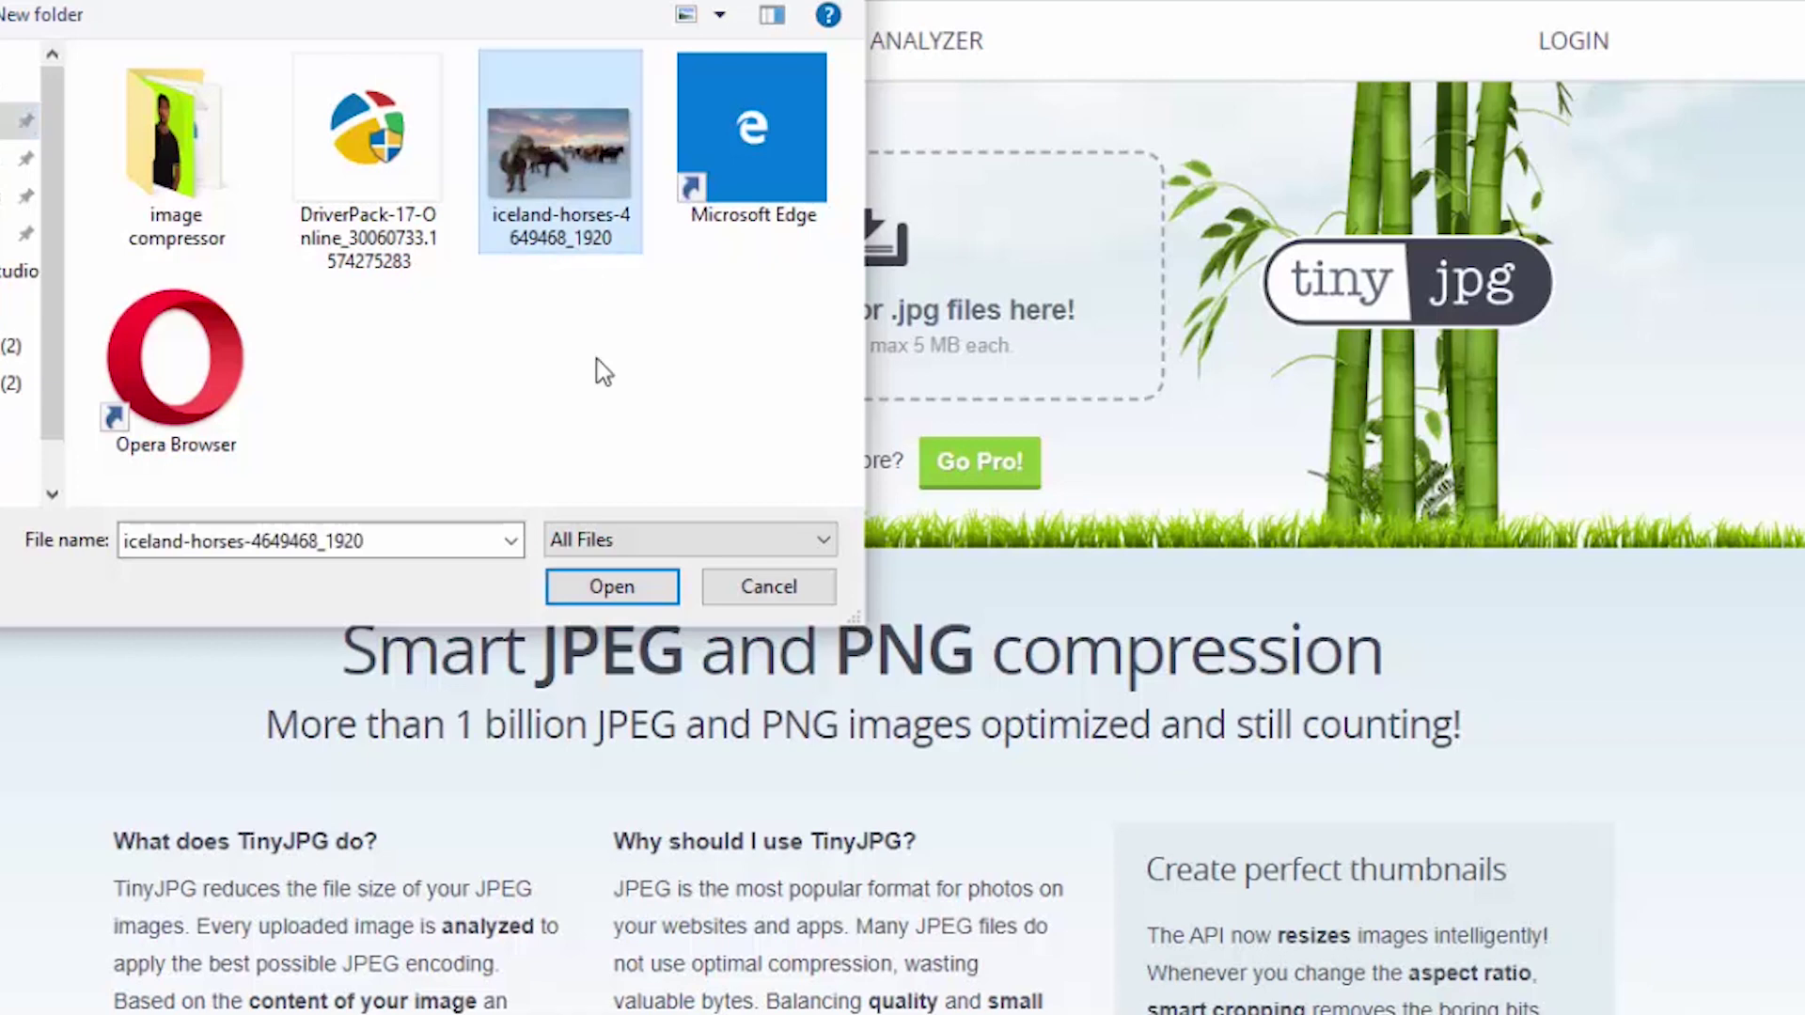
{"action": "left_click", "coordinate": [612, 591]}
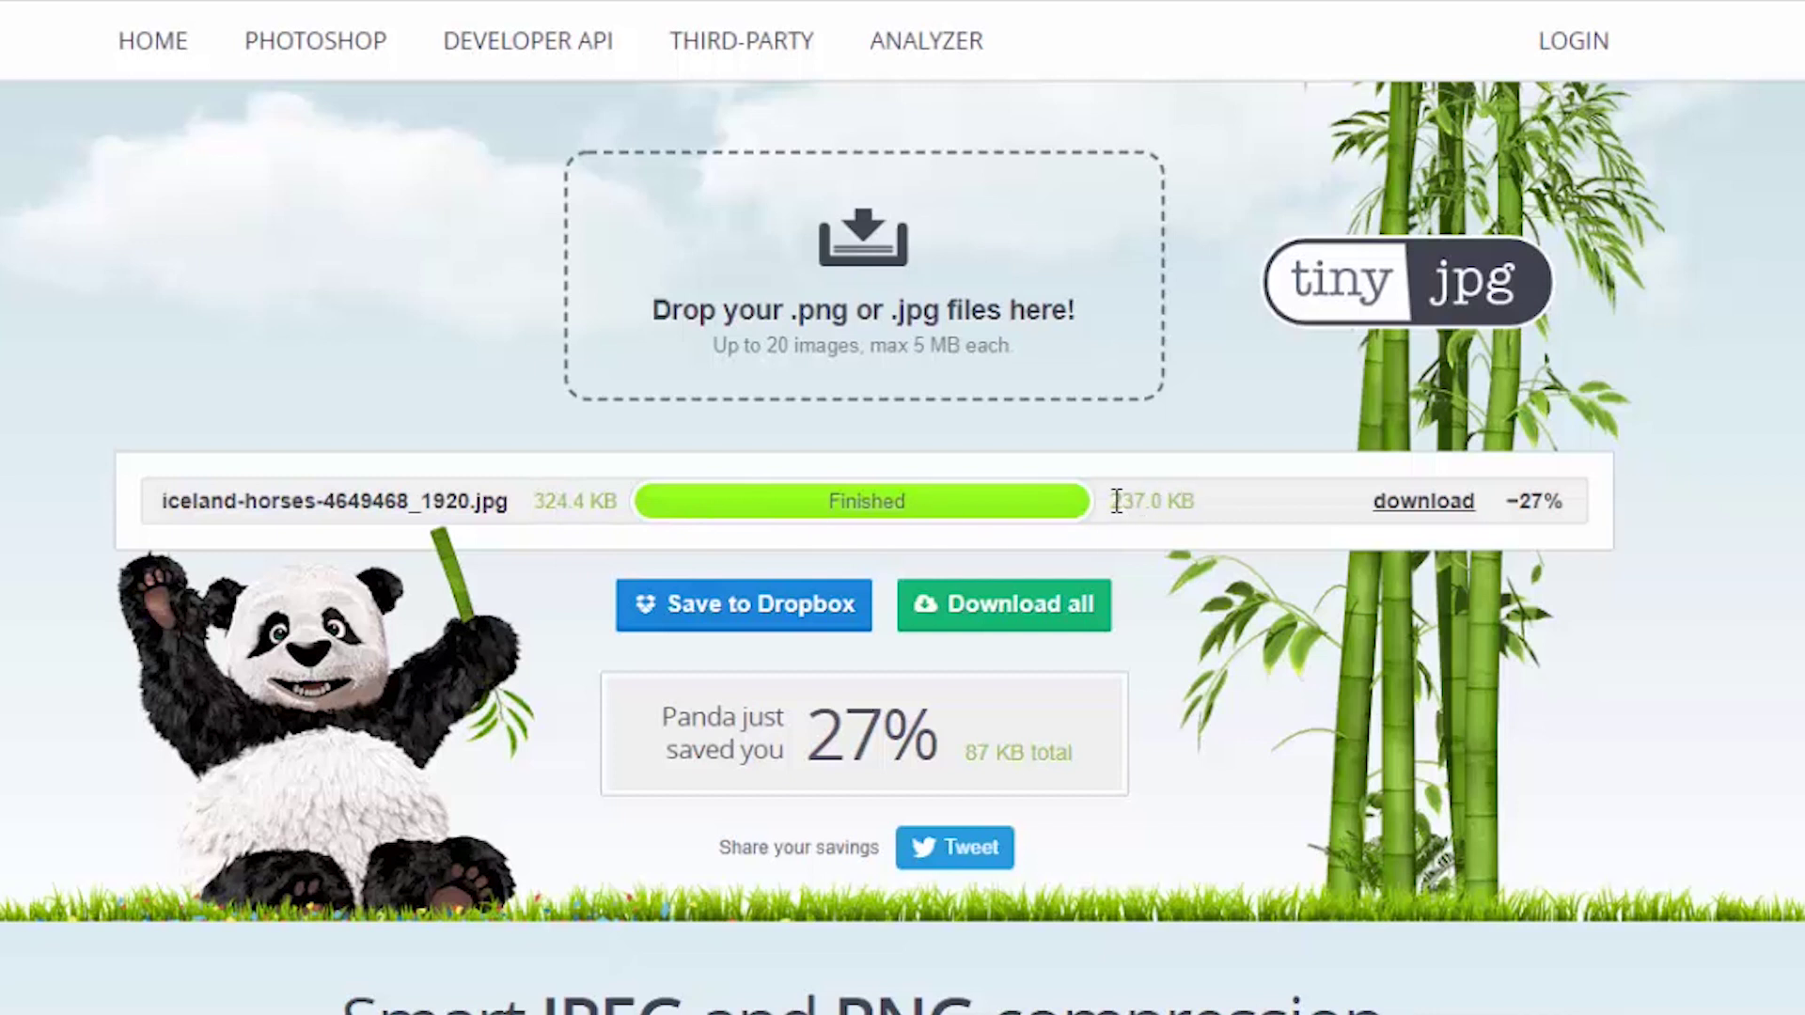
{"action": "left_click_drag", "start_coordinate": [1115, 501], "coordinate": [1207, 513]}
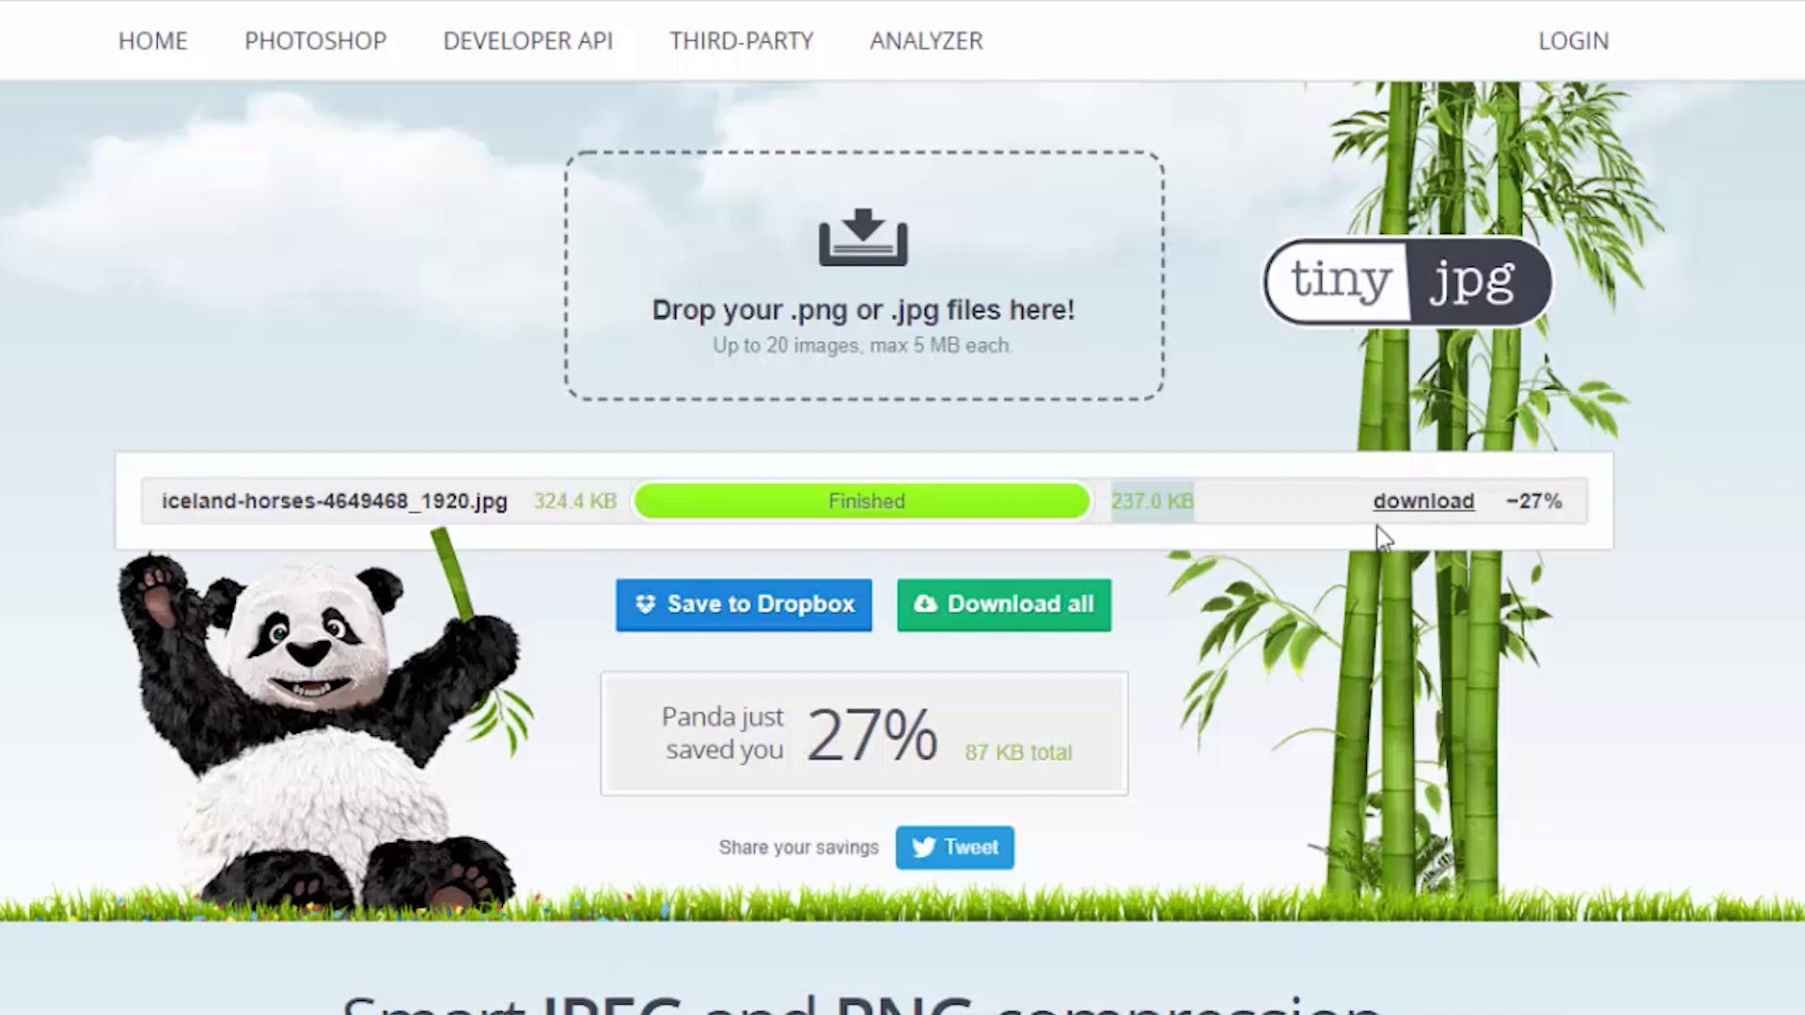
Compress thanksgiving-3811492_1920-min from Downloads, shrinking it from 234.5 KB to 109.7 KB
{"action": "left_click", "coordinate": [861, 254]}
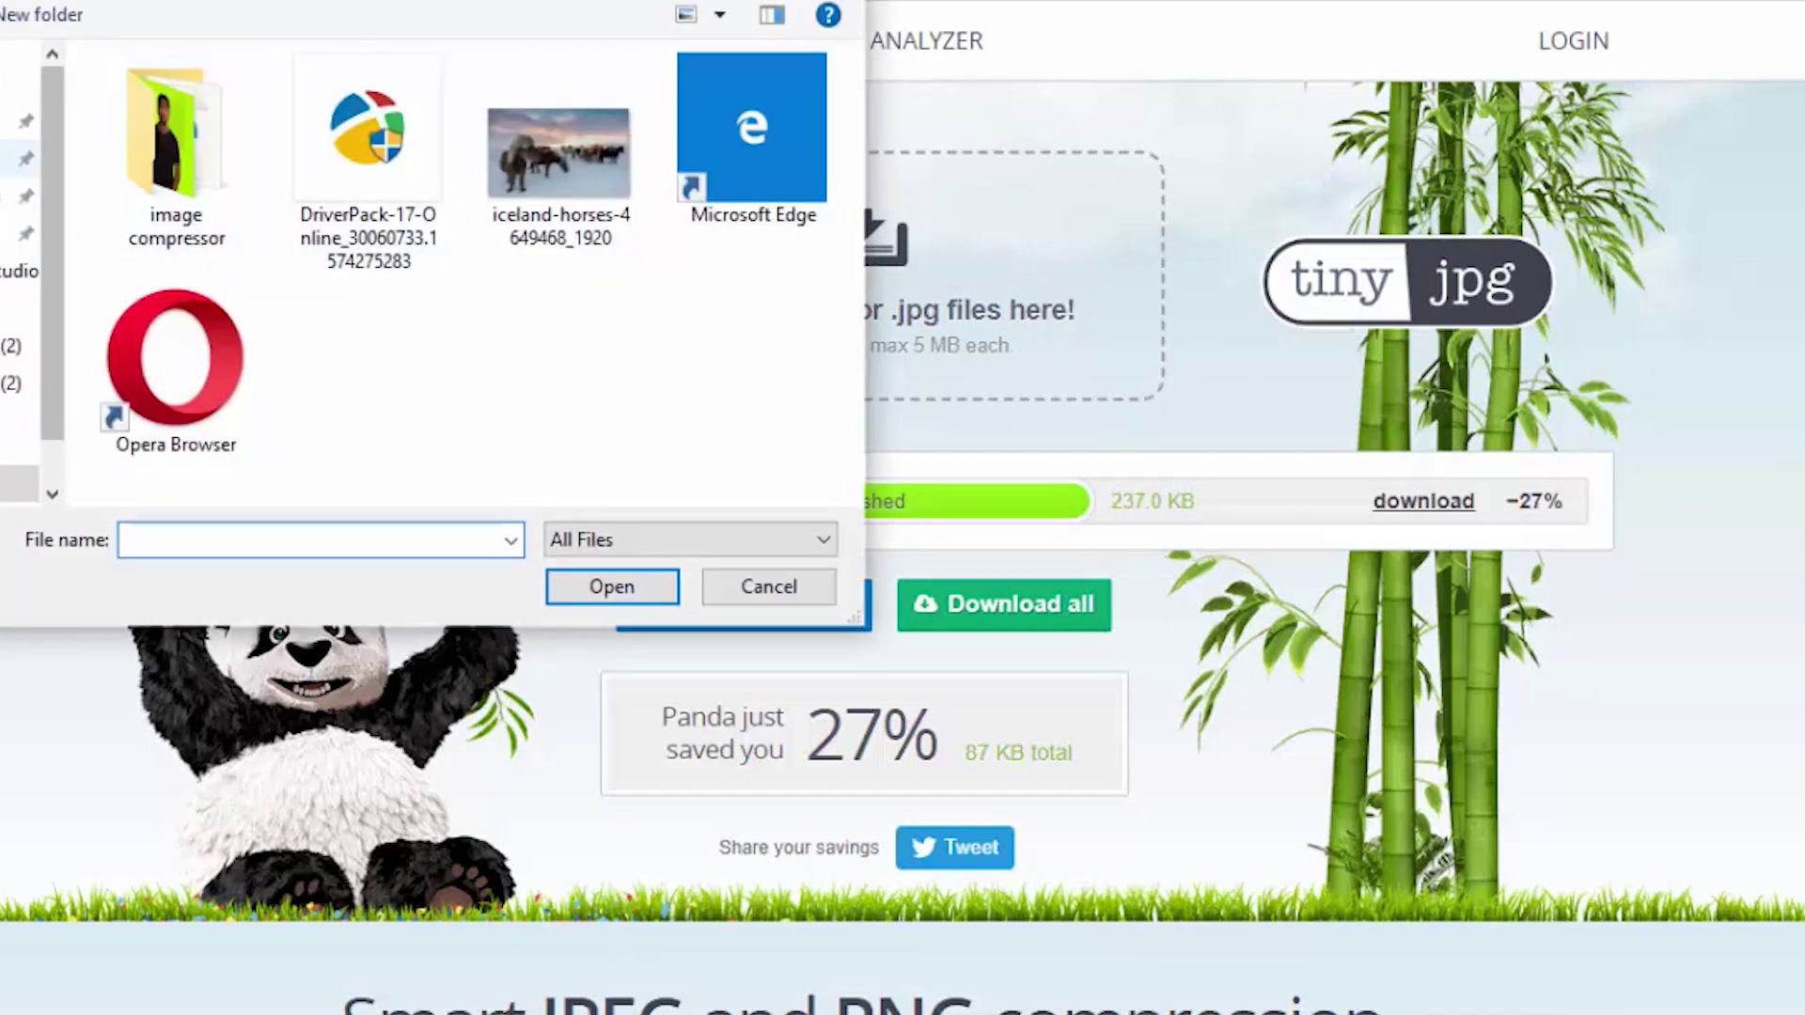
{"action": "left_click", "coordinate": [19, 158]}
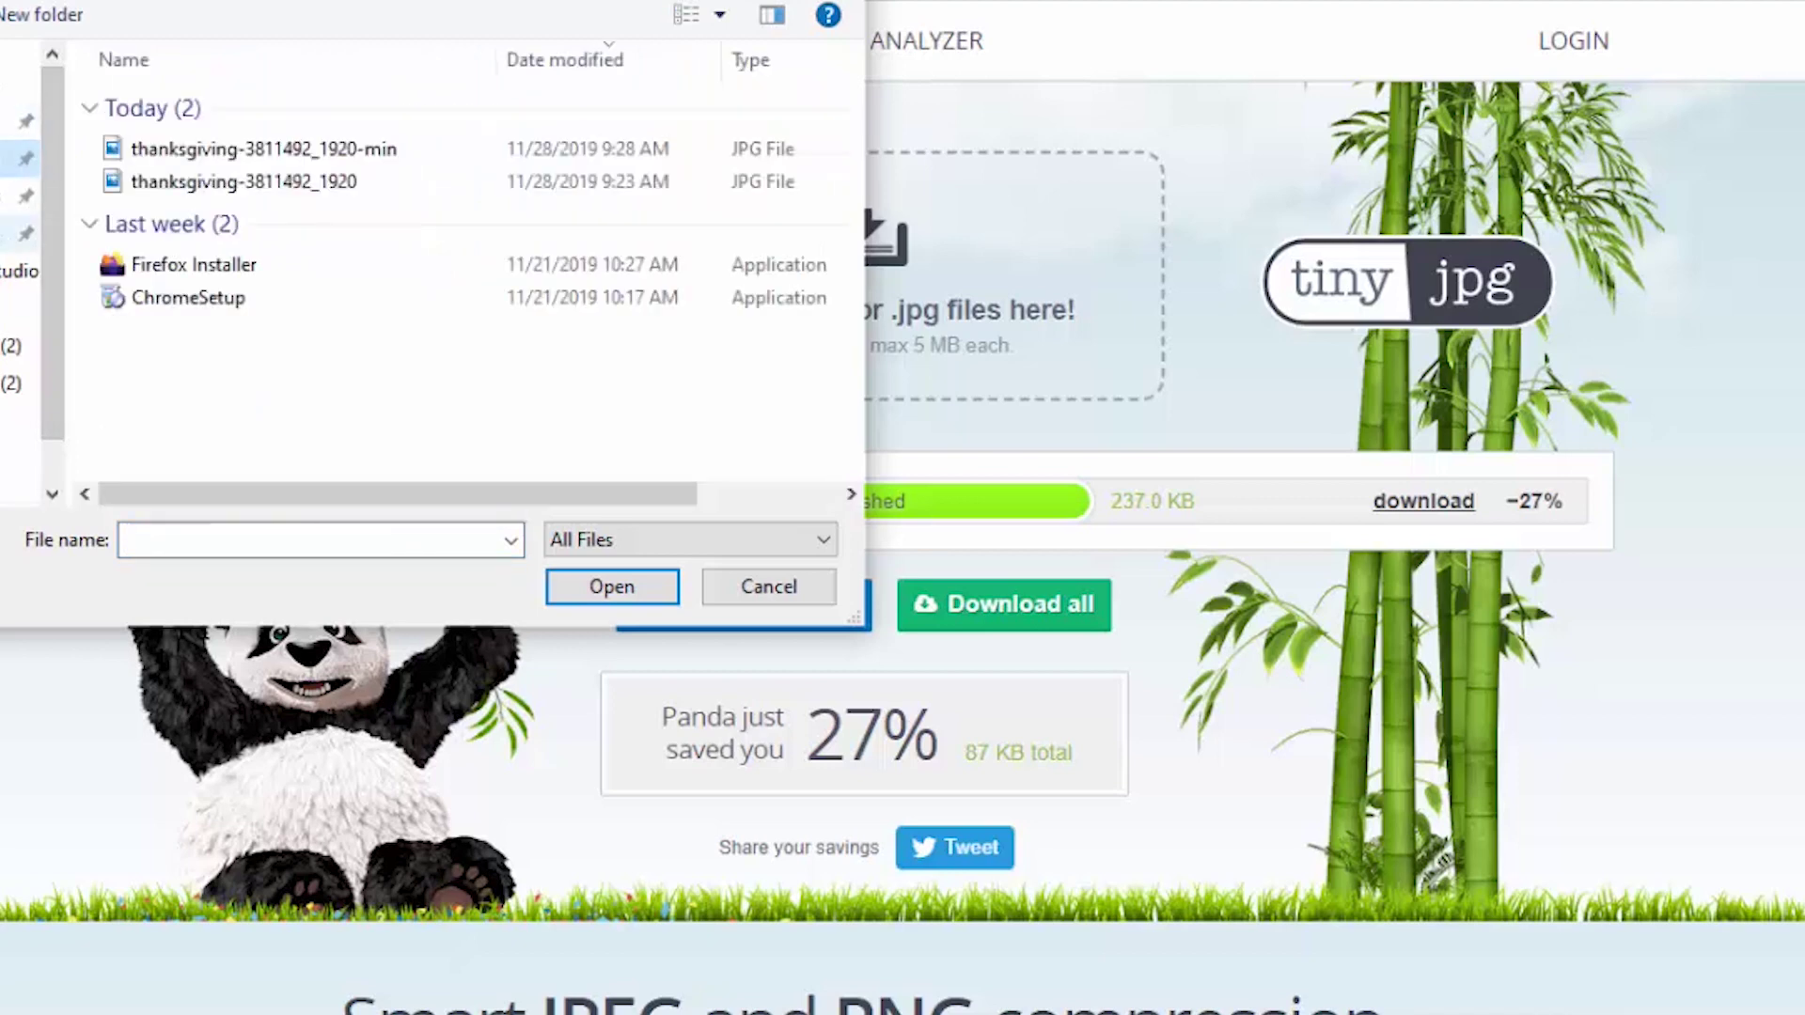
{"action": "left_click", "coordinate": [235, 152]}
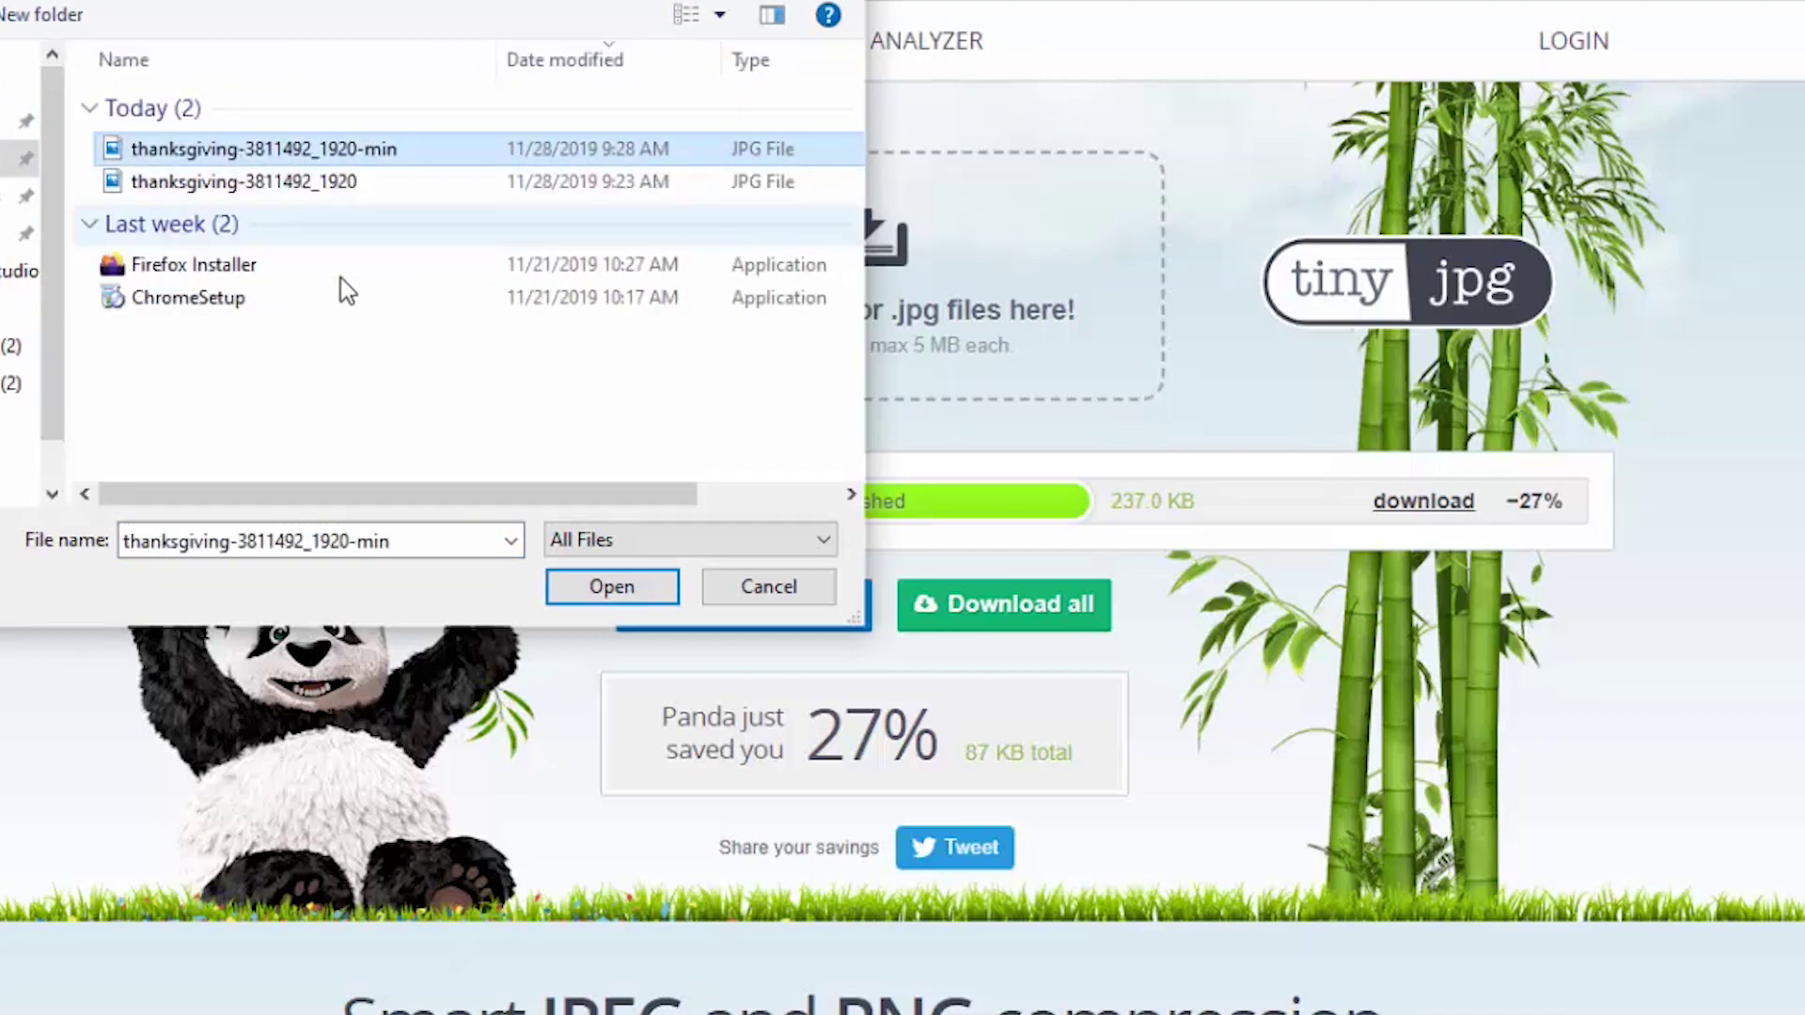
{"action": "left_click", "coordinate": [575, 592]}
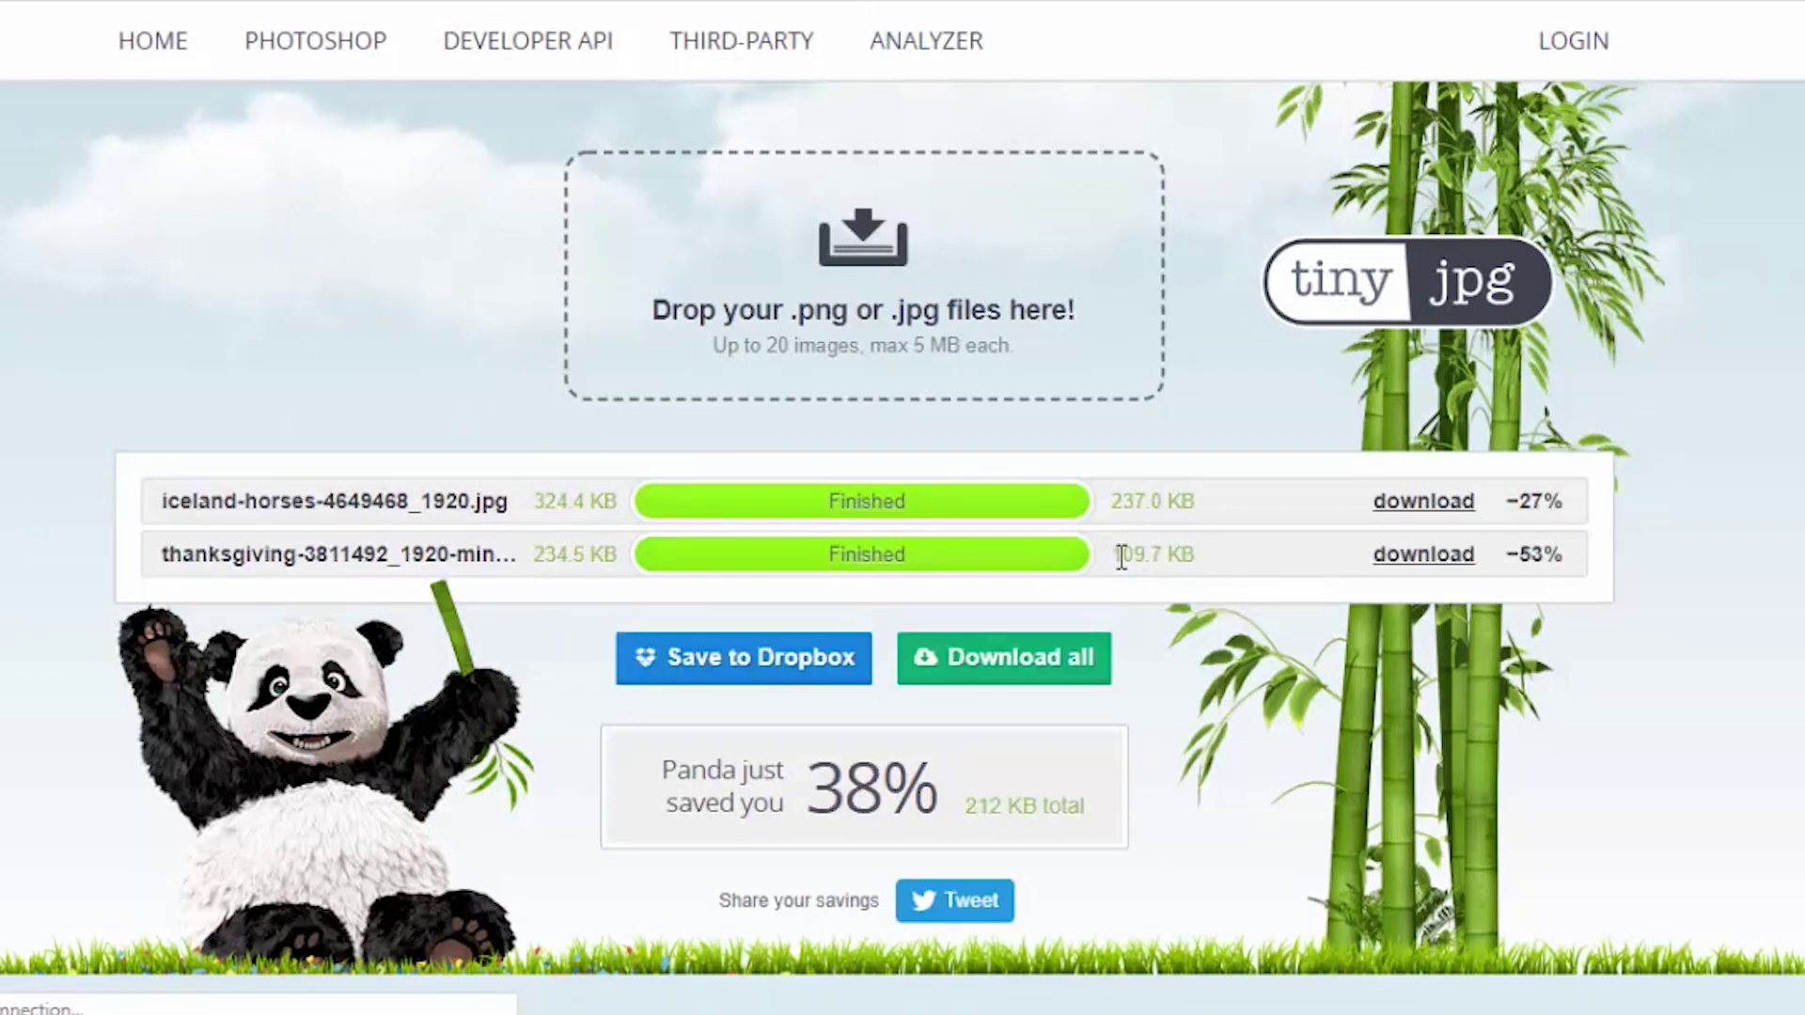
{"action": "left_click_drag", "start_coordinate": [1120, 556], "coordinate": [1197, 557]}
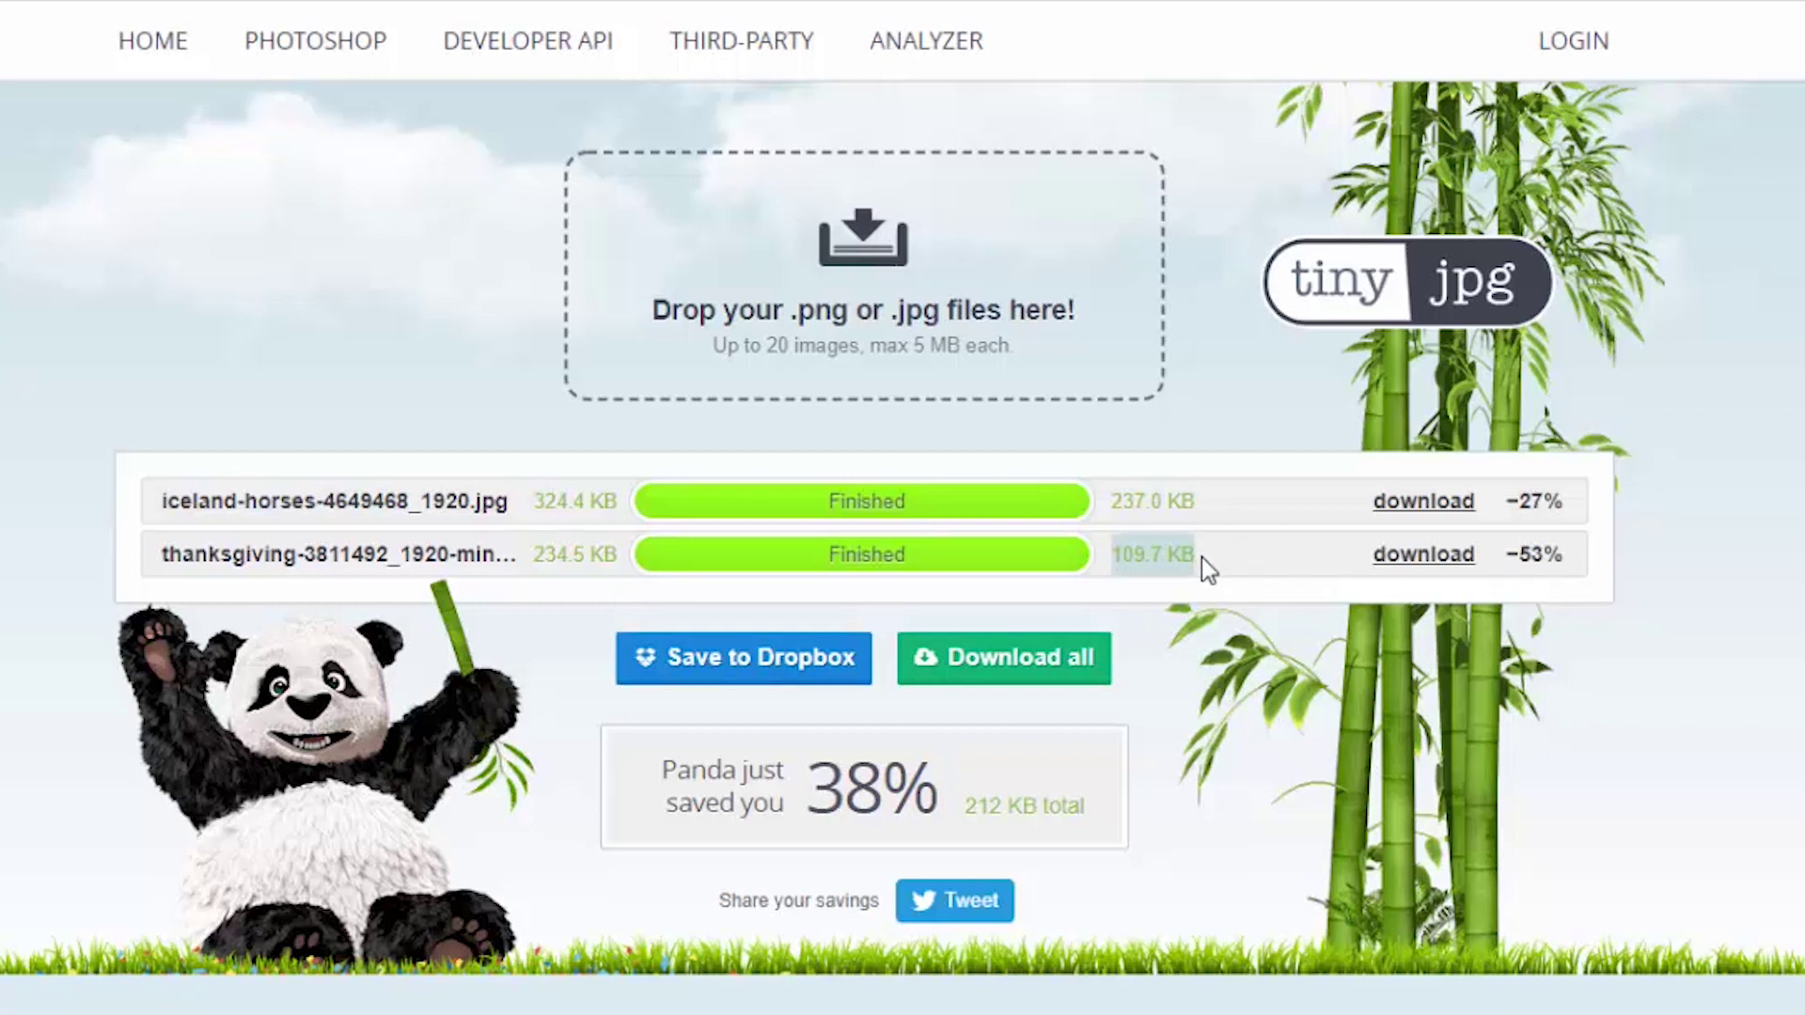
Download the compressed thanksgiving photo and show it in its folder
{"action": "left_click", "coordinate": [1423, 557]}
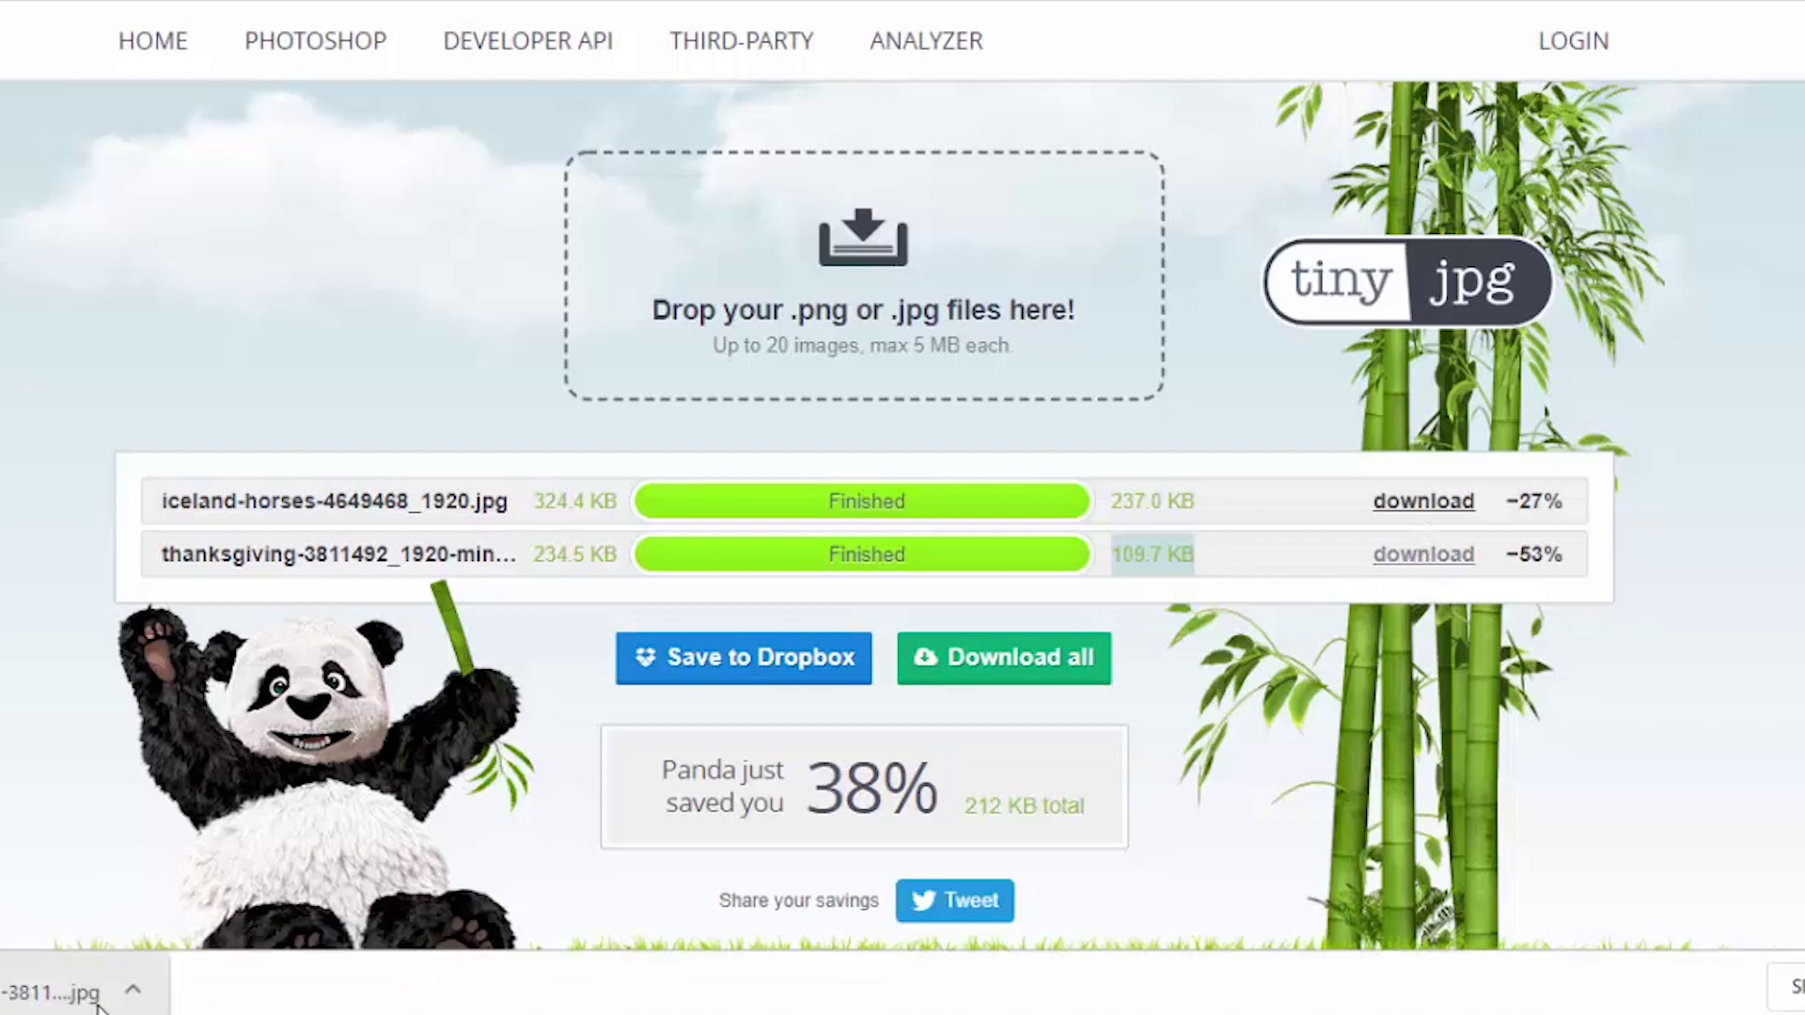
{"action": "left_click", "coordinate": [133, 990]}
{"action": "left_click", "coordinate": [218, 883]}
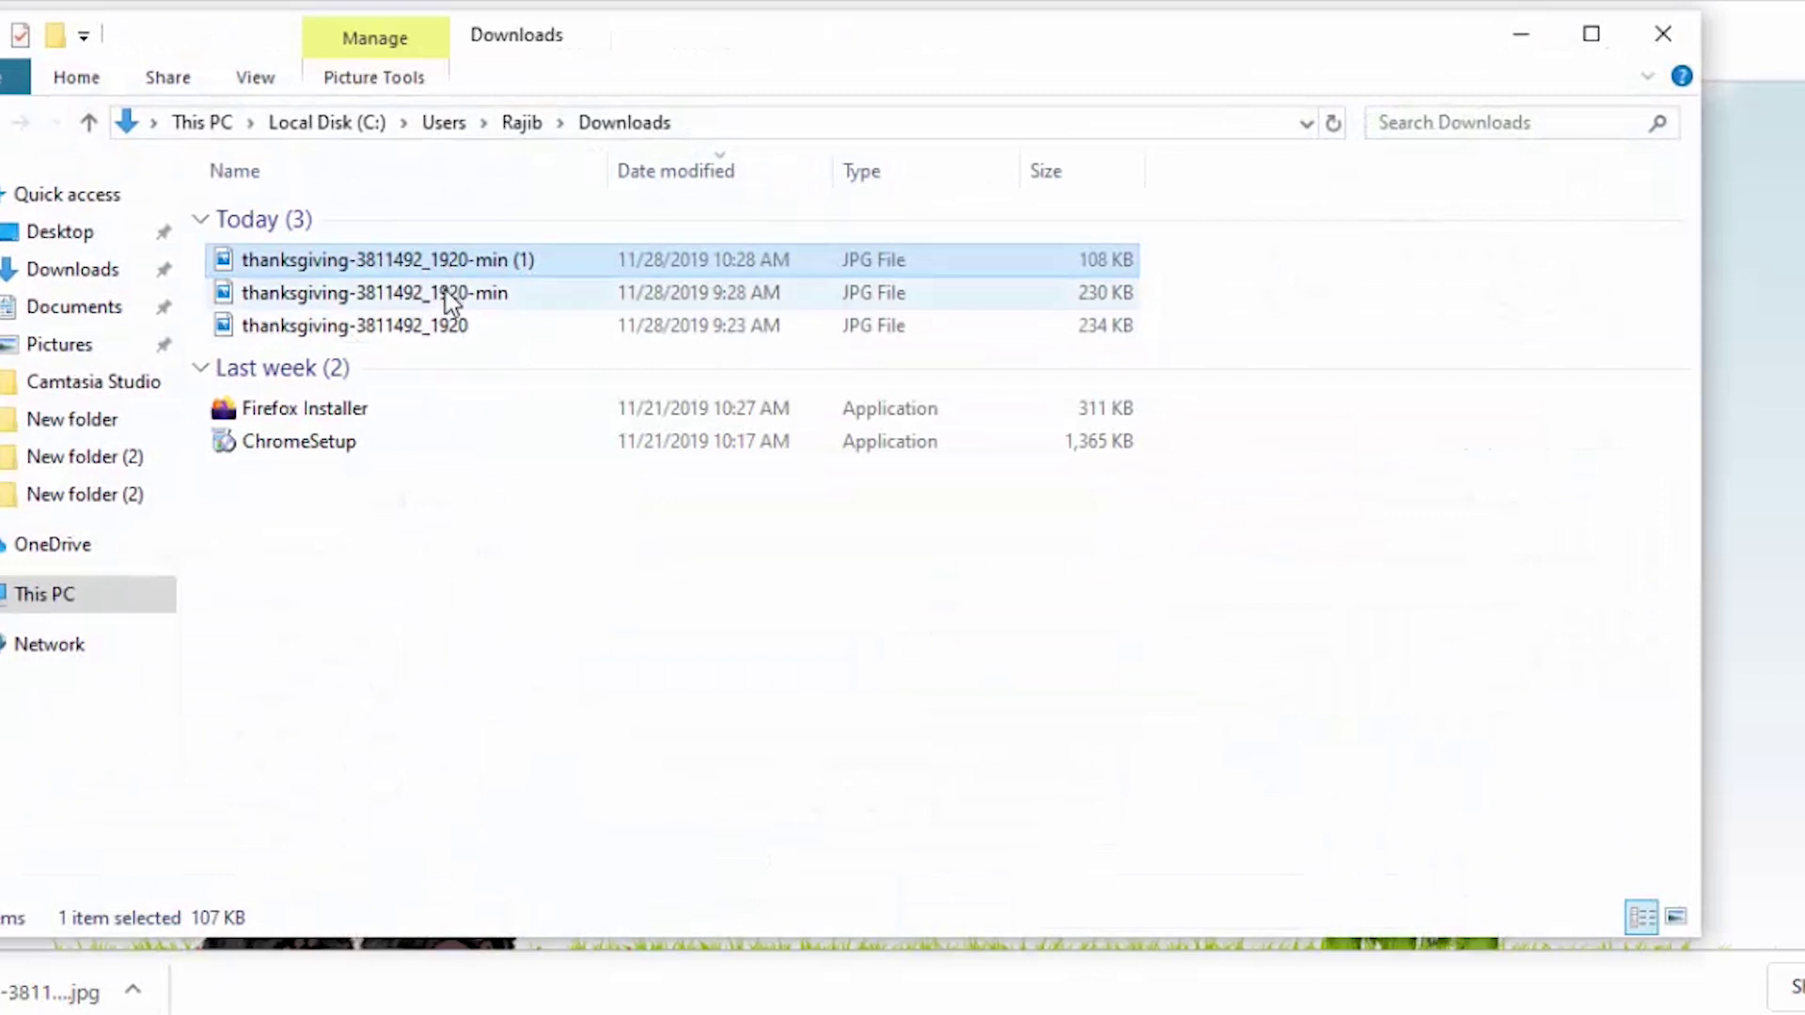
Open thanksgiving-3811492_1920-min and its (1) copy in Photos, arranged side by side
{"action": "left_click", "coordinate": [429, 295]}
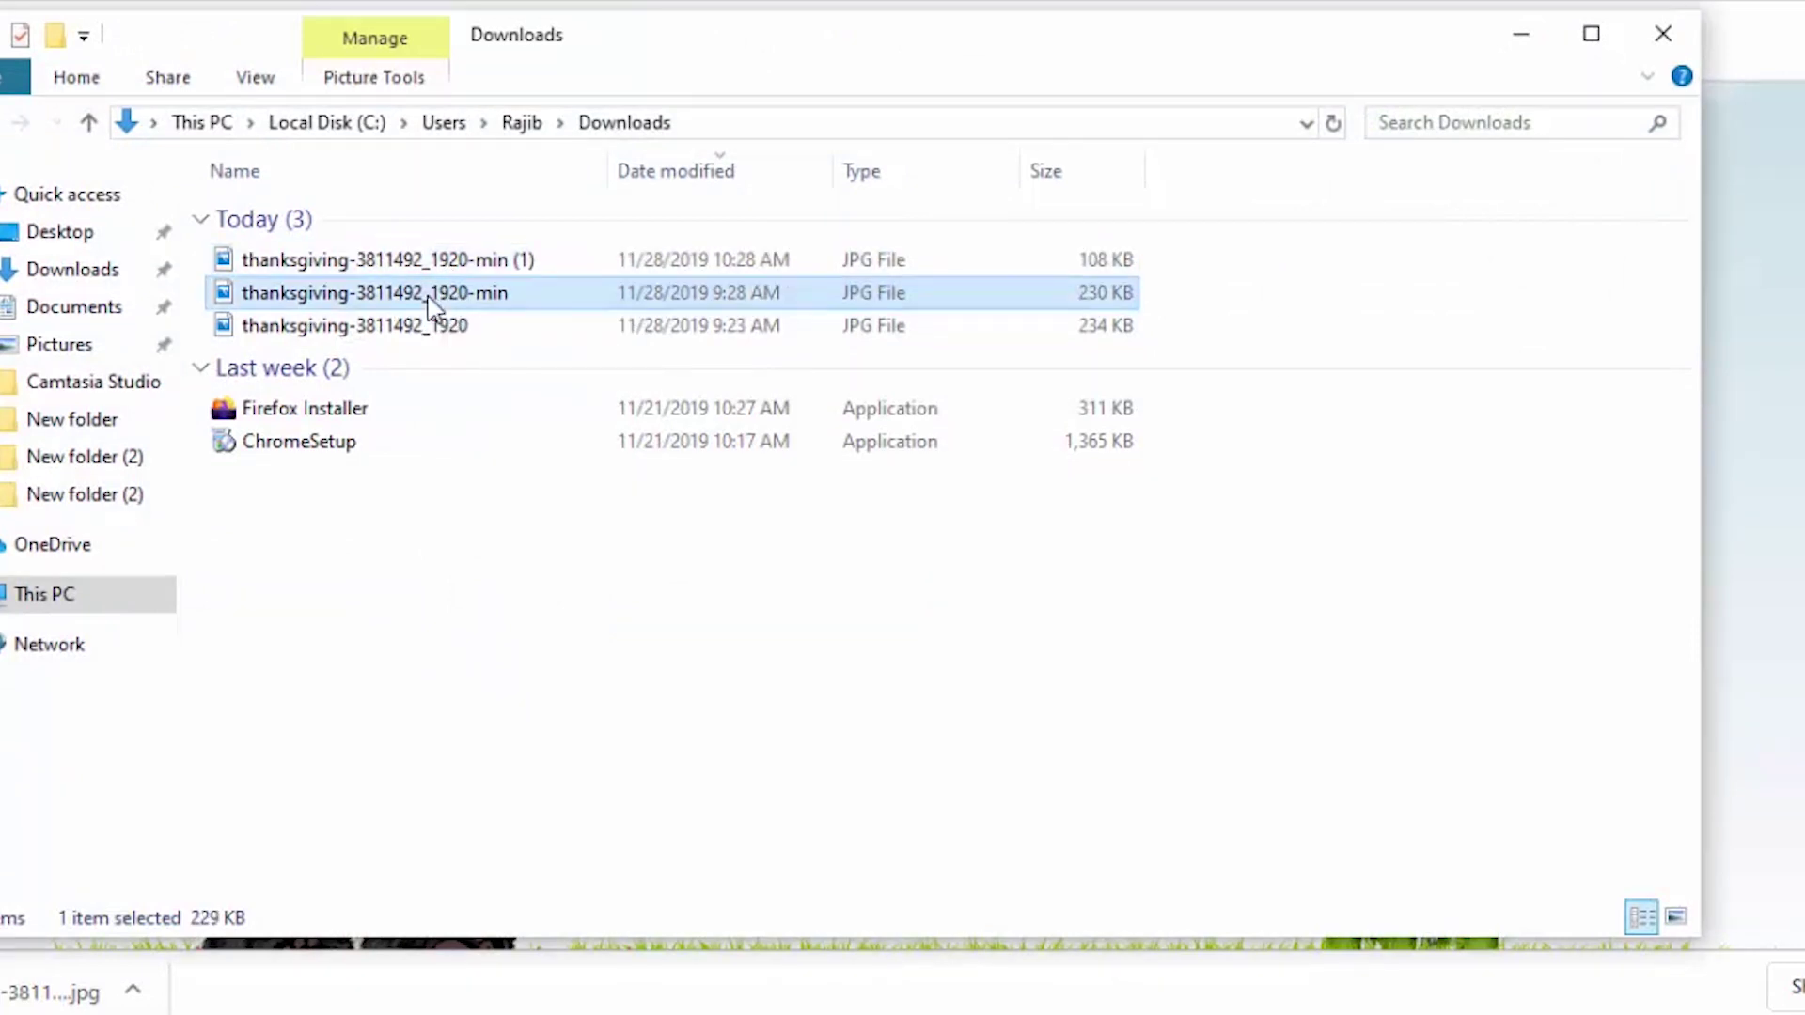
{"action": "double_click", "coordinate": [428, 295]}
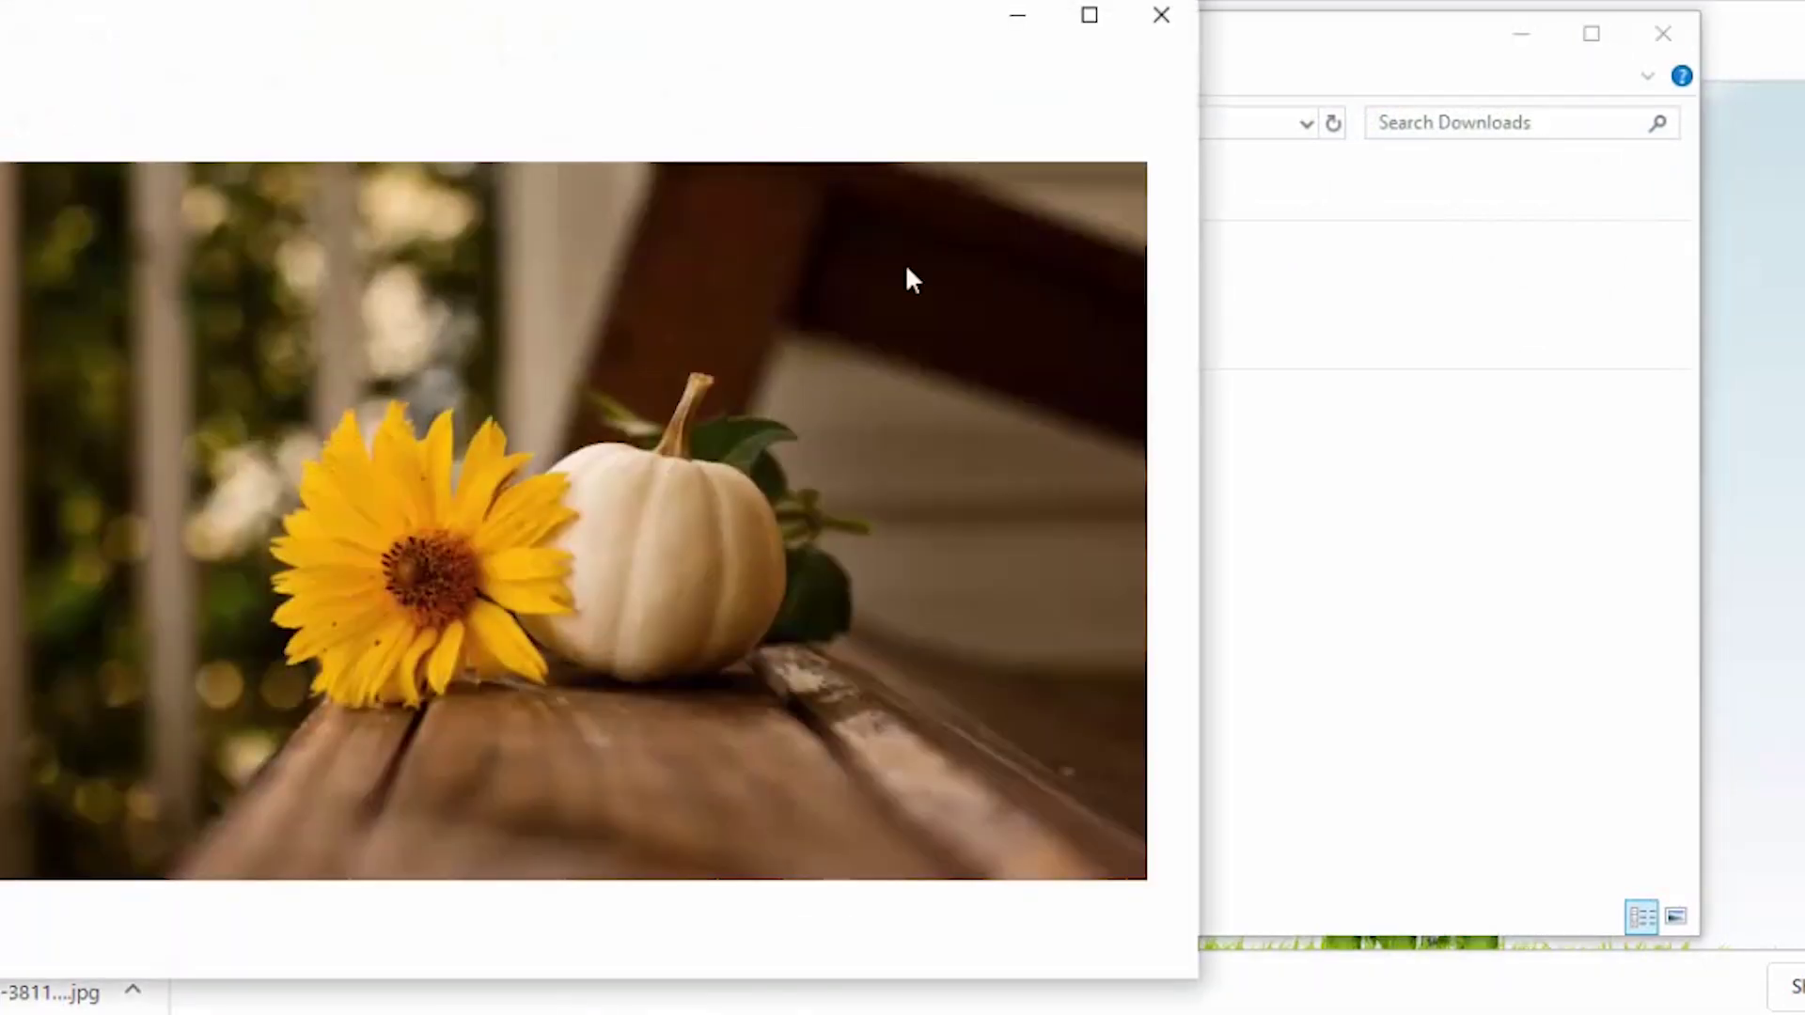
{"action": "left_click_drag", "start_coordinate": [391, 26], "coordinate": [1226, 13]}
{"action": "left_click", "coordinate": [470, 256]}
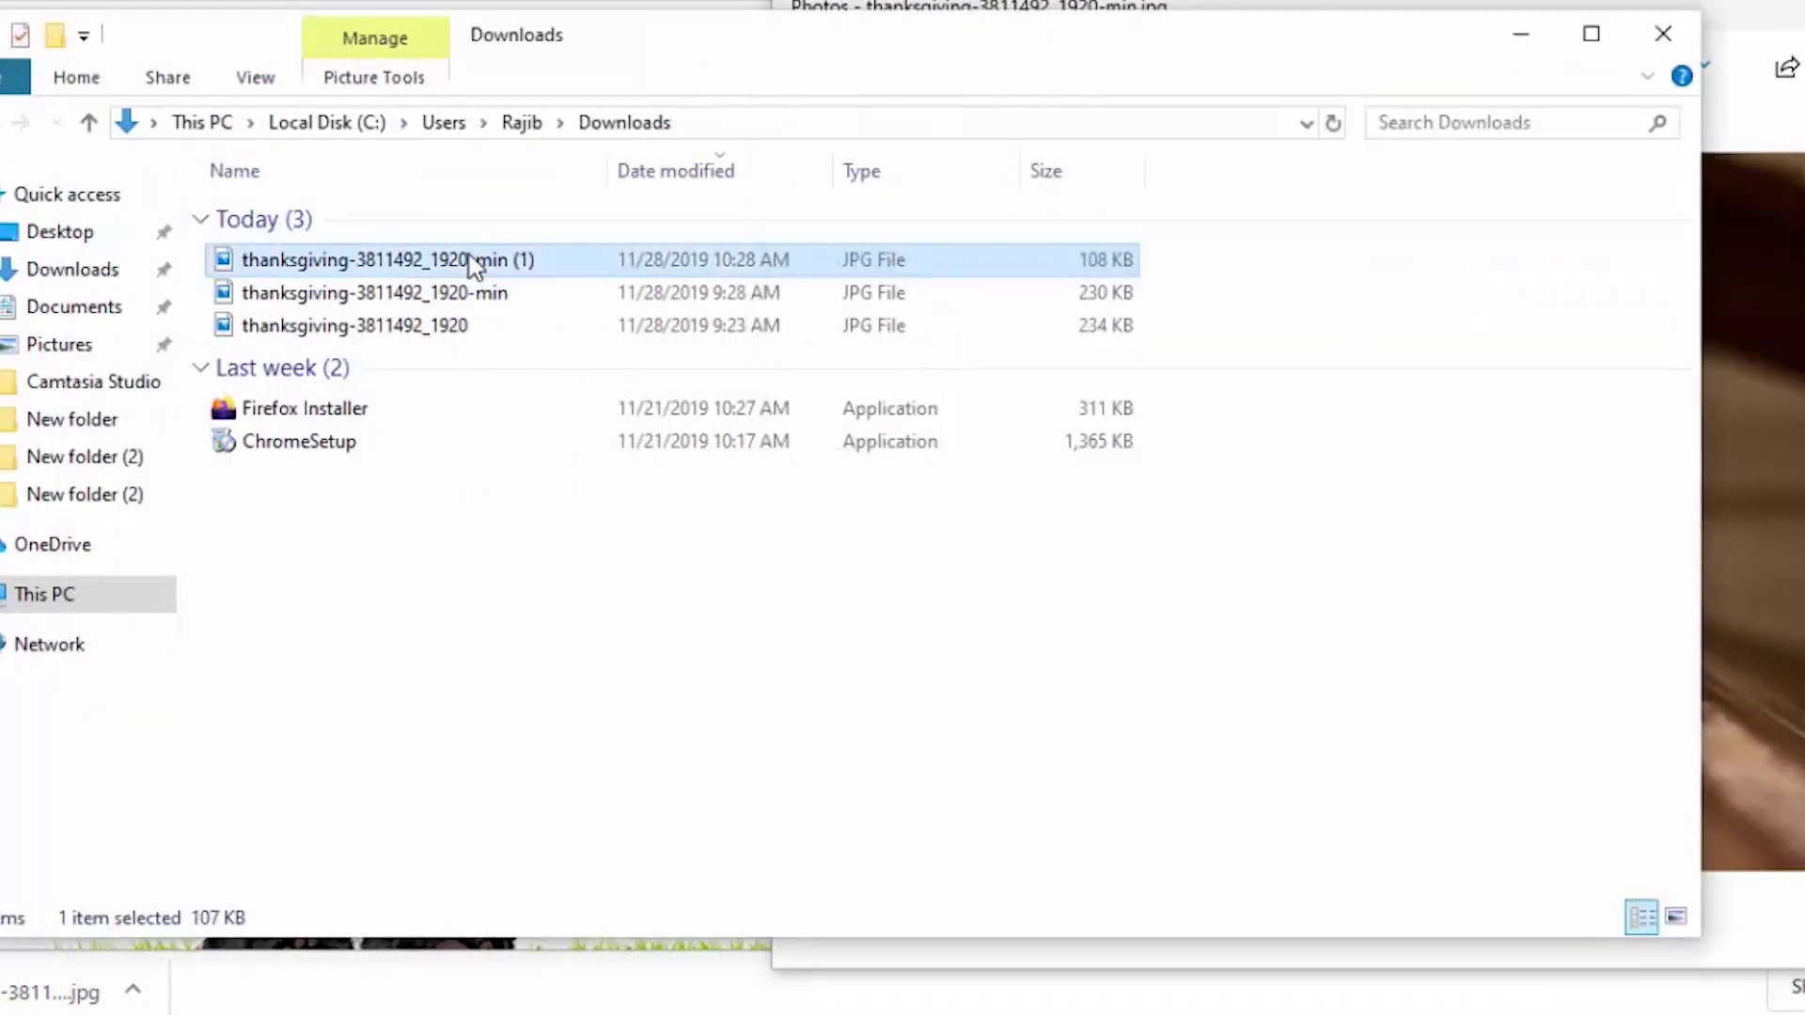
{"action": "double_click", "coordinate": [473, 263]}
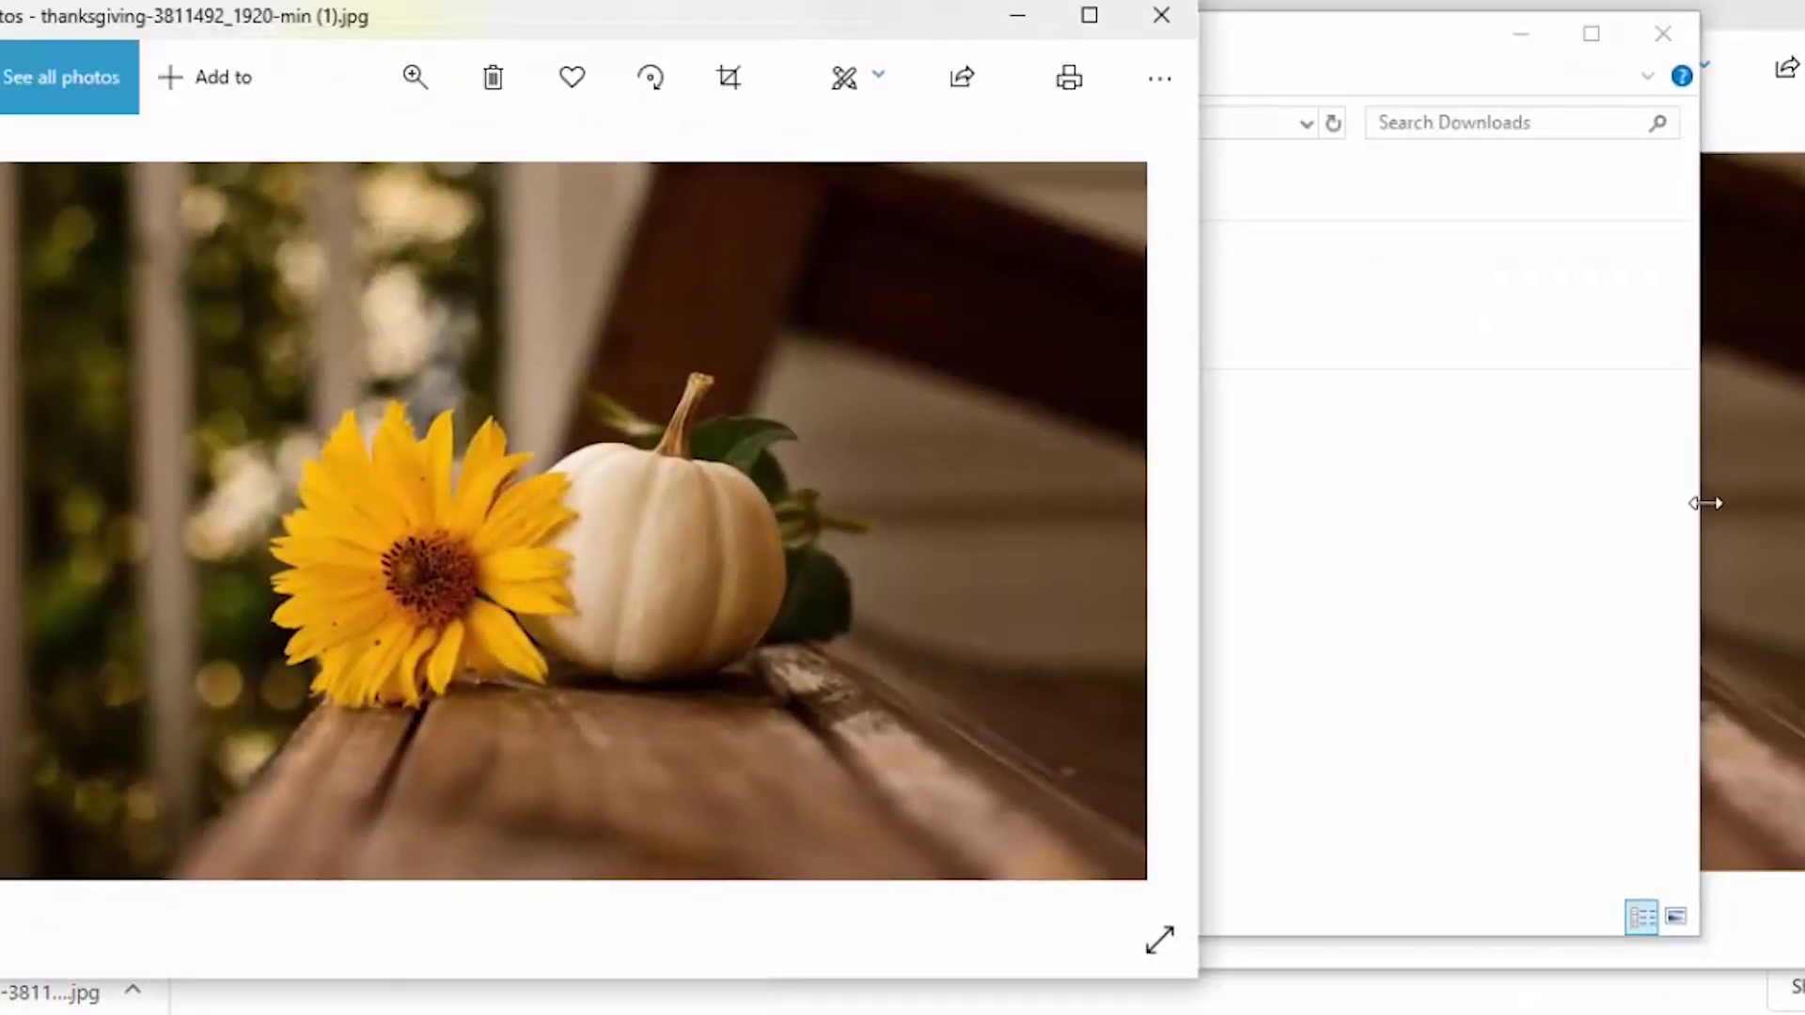
{"action": "left_click", "coordinate": [1771, 512]}
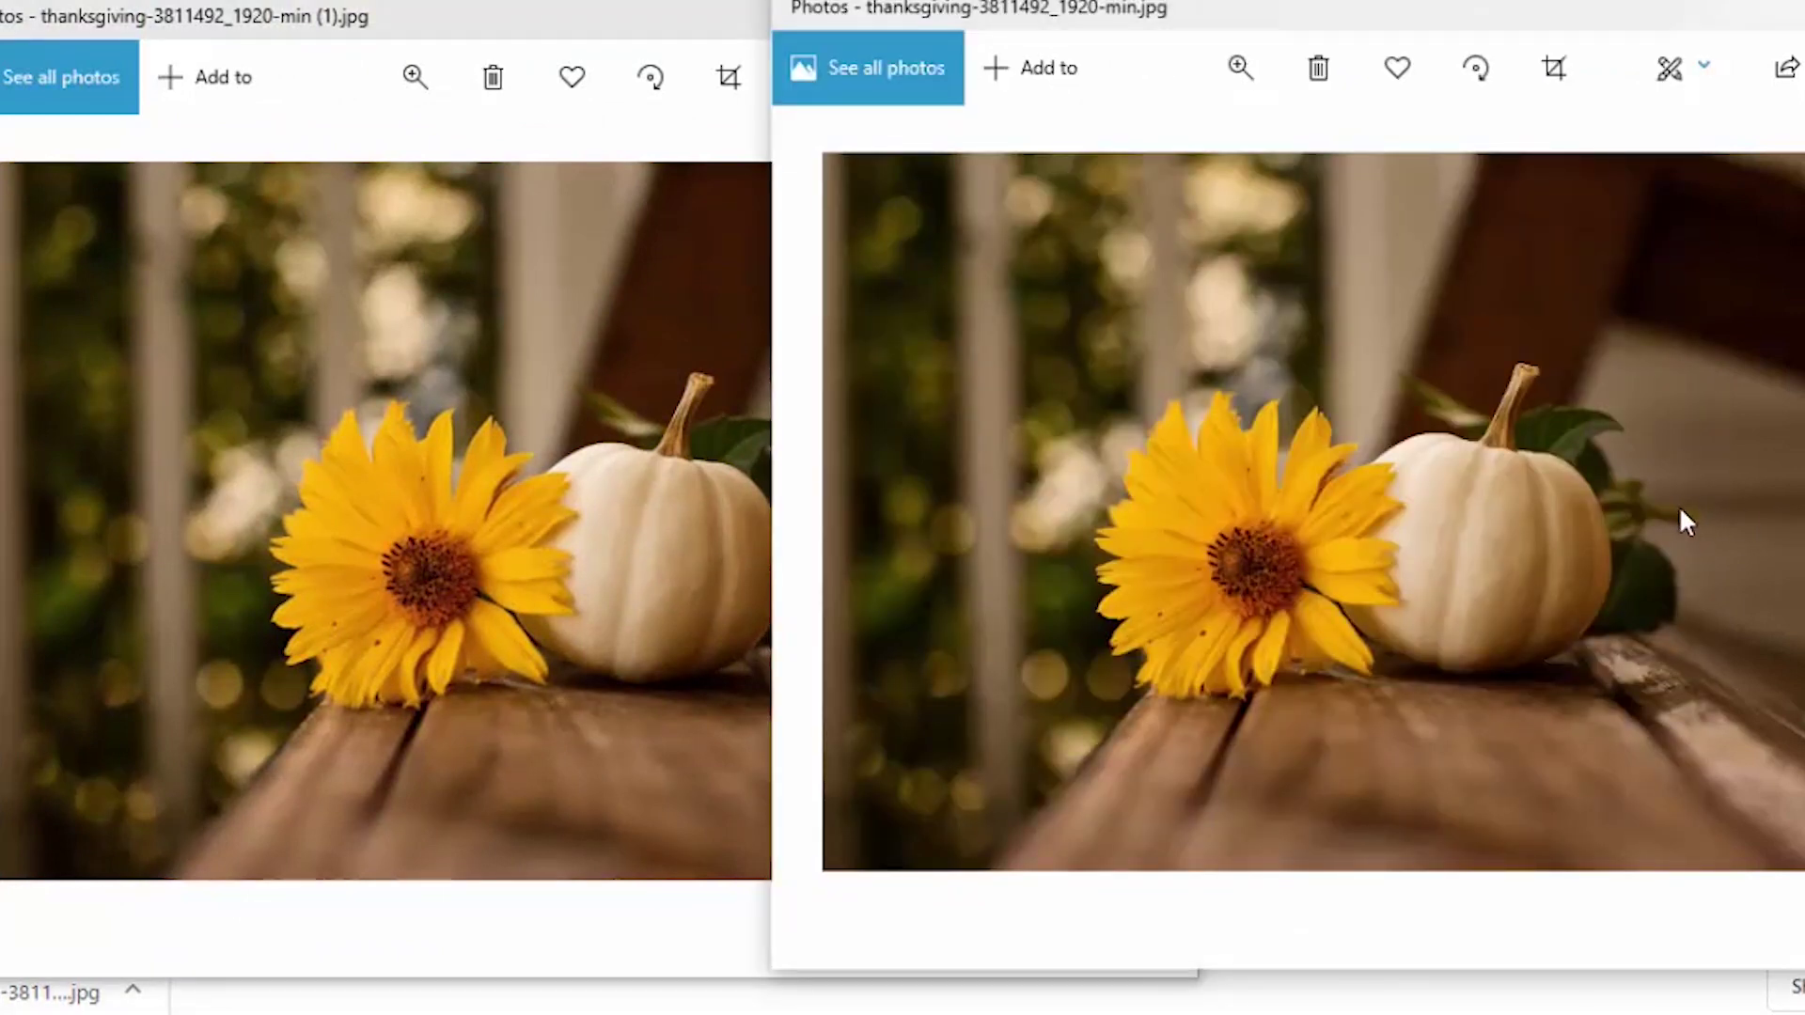
{"action": "left_click", "coordinate": [634, 13]}
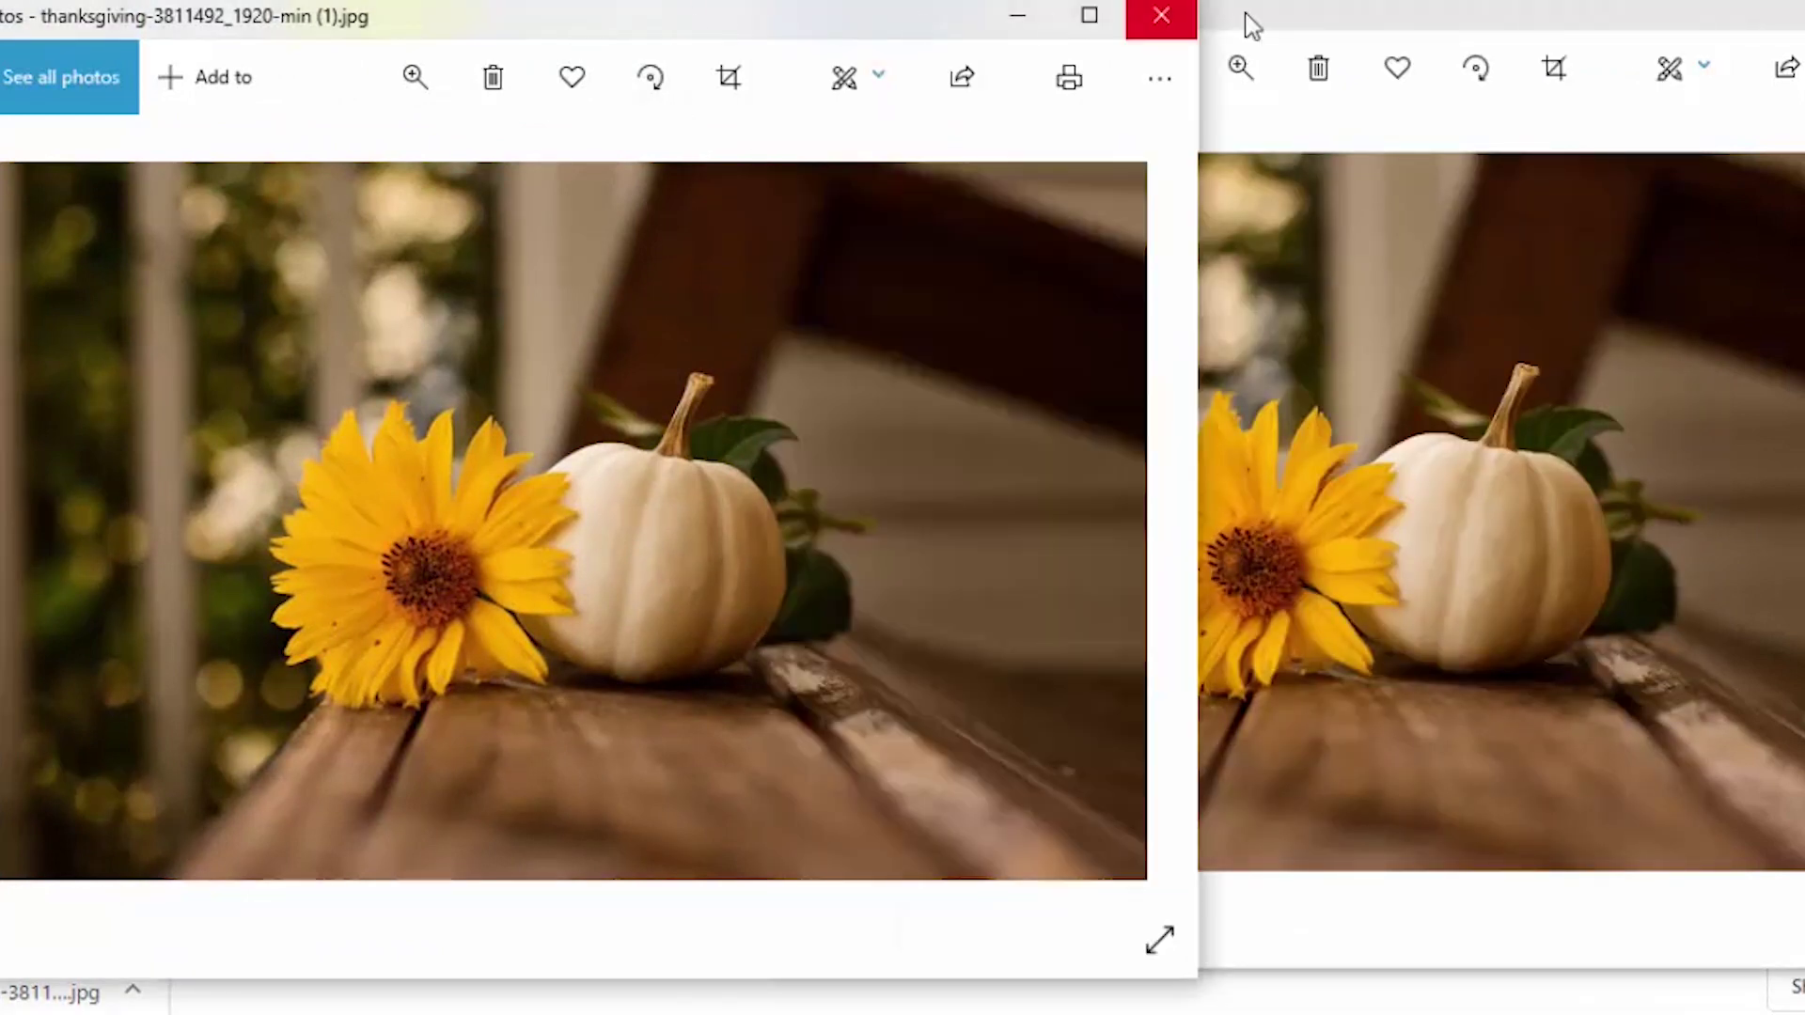
{"action": "left_click_drag", "start_coordinate": [883, 21], "coordinate": [704, 4]}
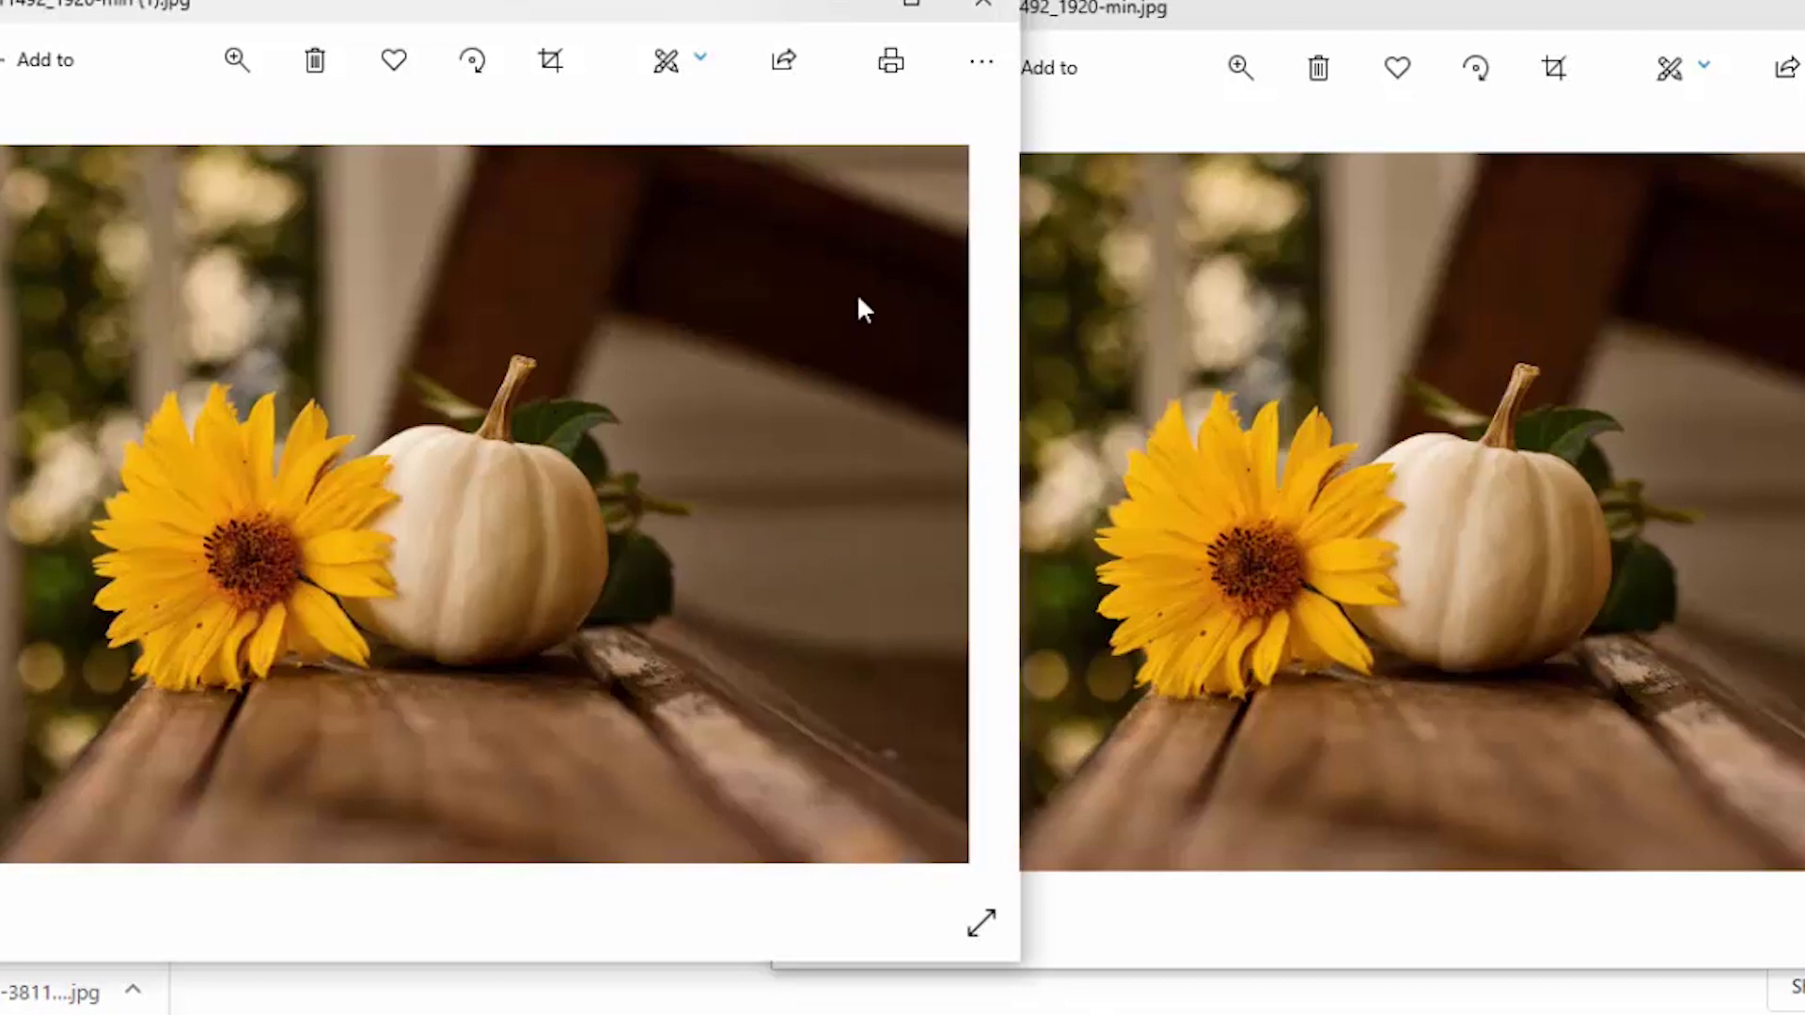
Close both thanksgiving photo viewers and the Downloads folder
{"action": "left_click", "coordinate": [982, 6]}
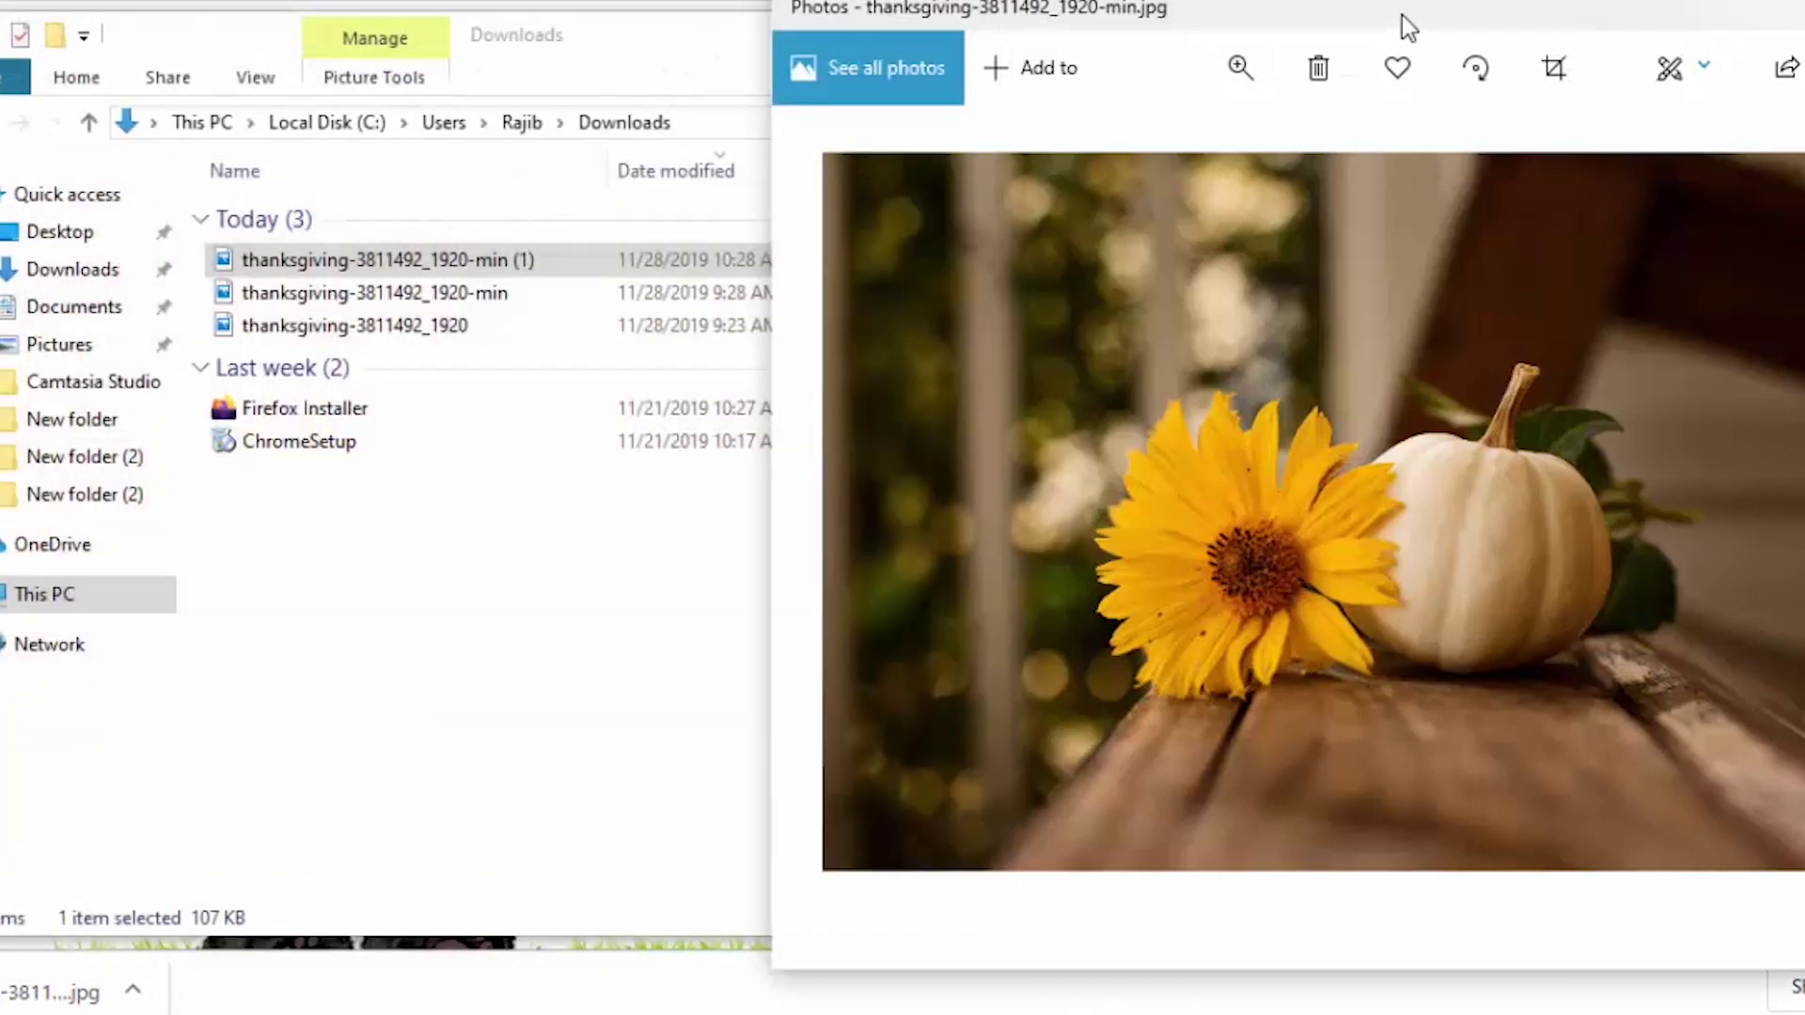
{"action": "left_click_drag", "start_coordinate": [1402, 28], "coordinate": [926, 94]}
{"action": "left_click", "coordinate": [1507, 79]}
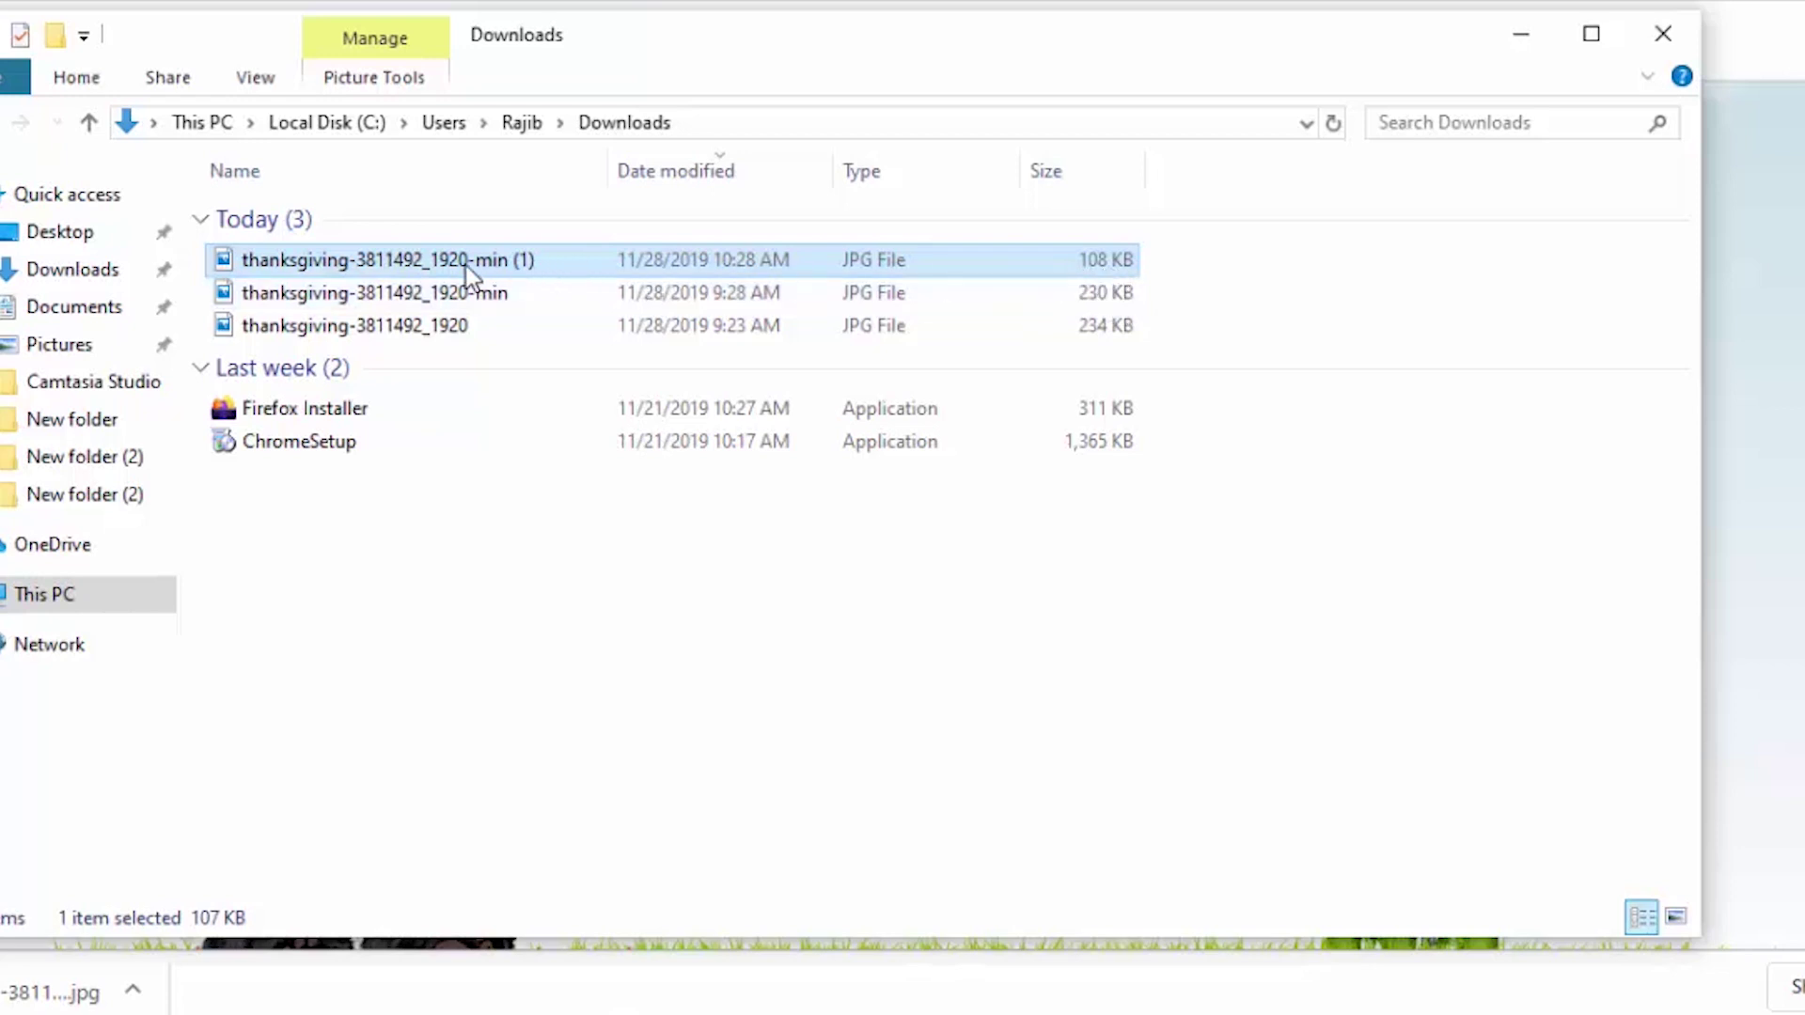
{"action": "left_click", "coordinate": [1656, 47]}
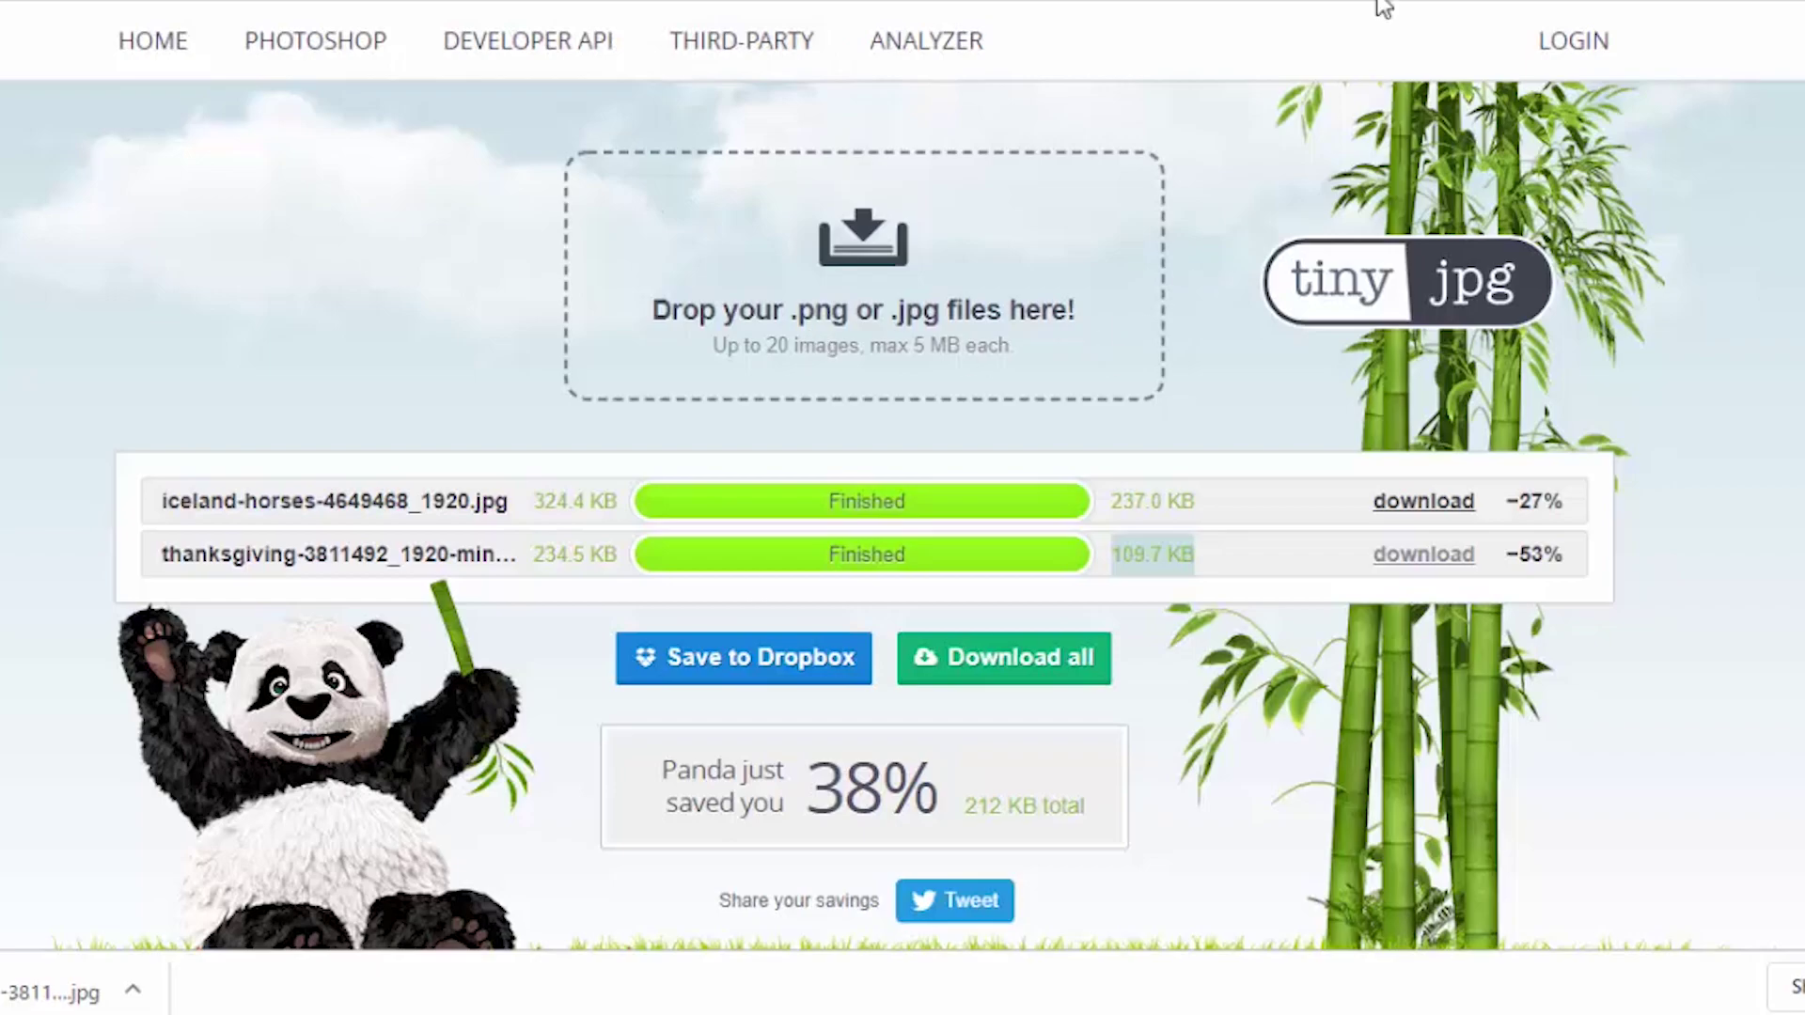
Load iceland-horses-4649468_1920 into JPEG-Optimizer
{"action": "key", "text": "ctrl+Tab"}
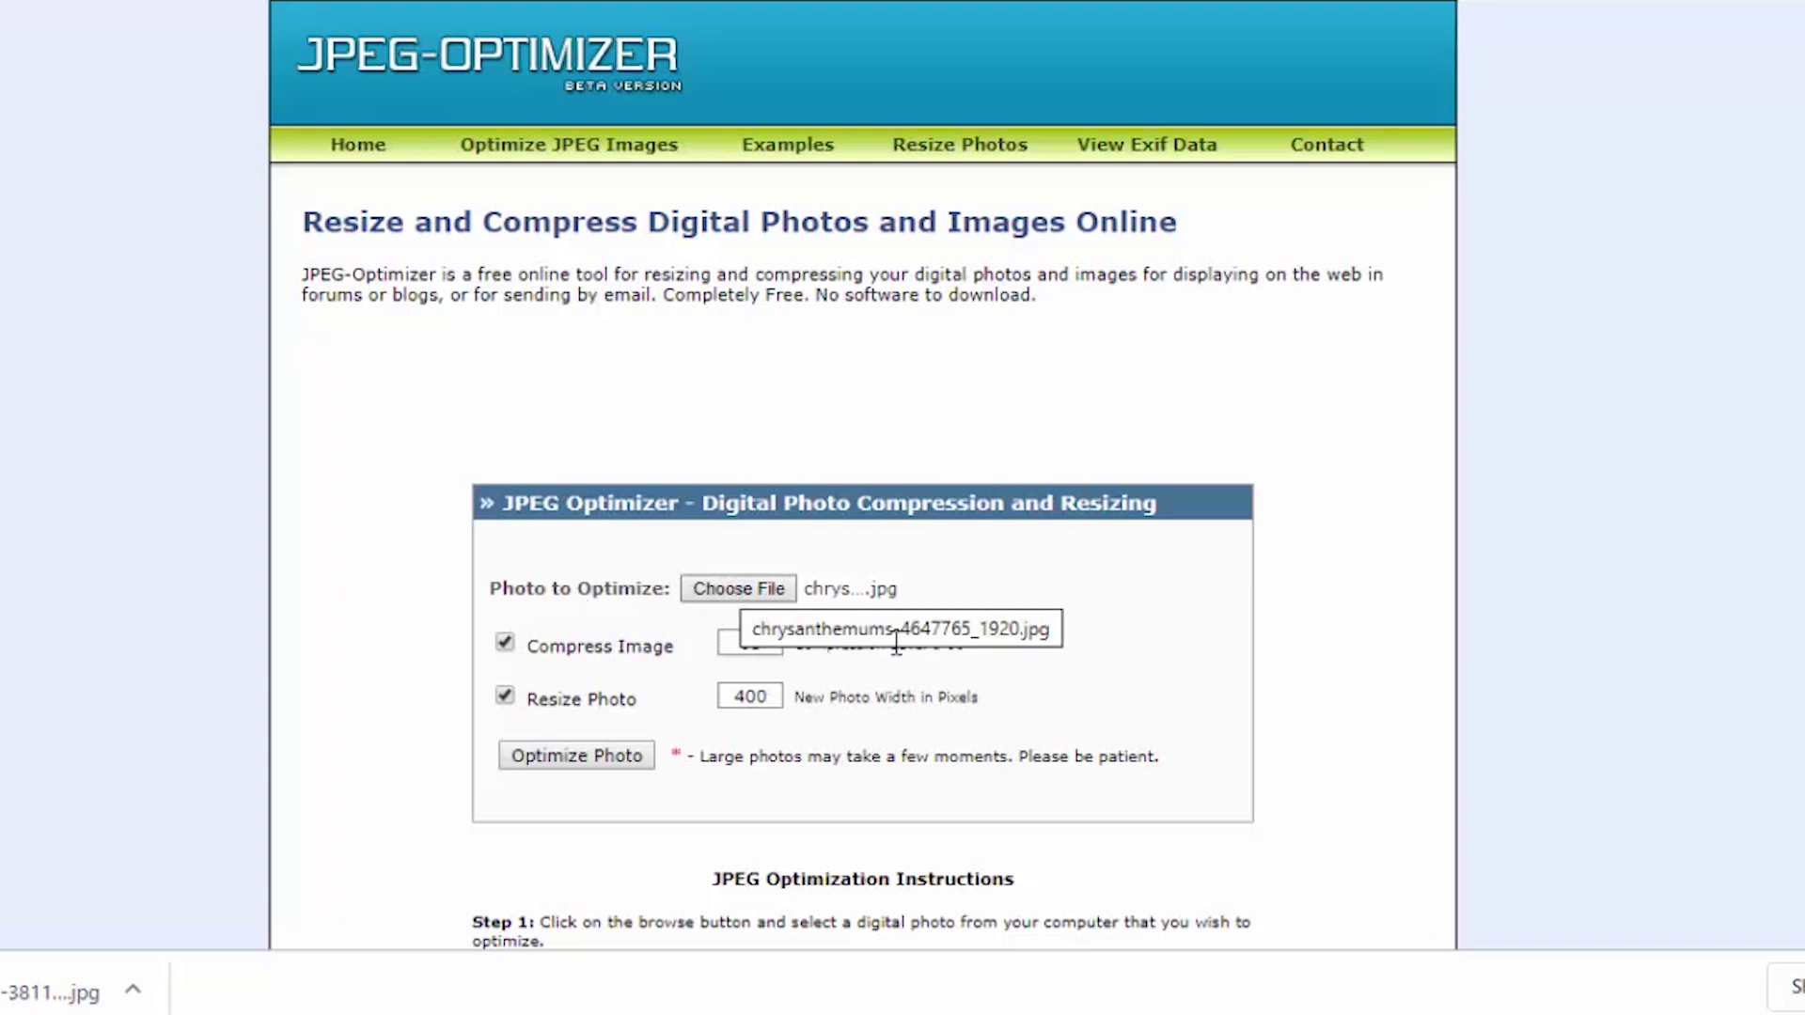
{"action": "left_click", "coordinate": [1799, 987]}
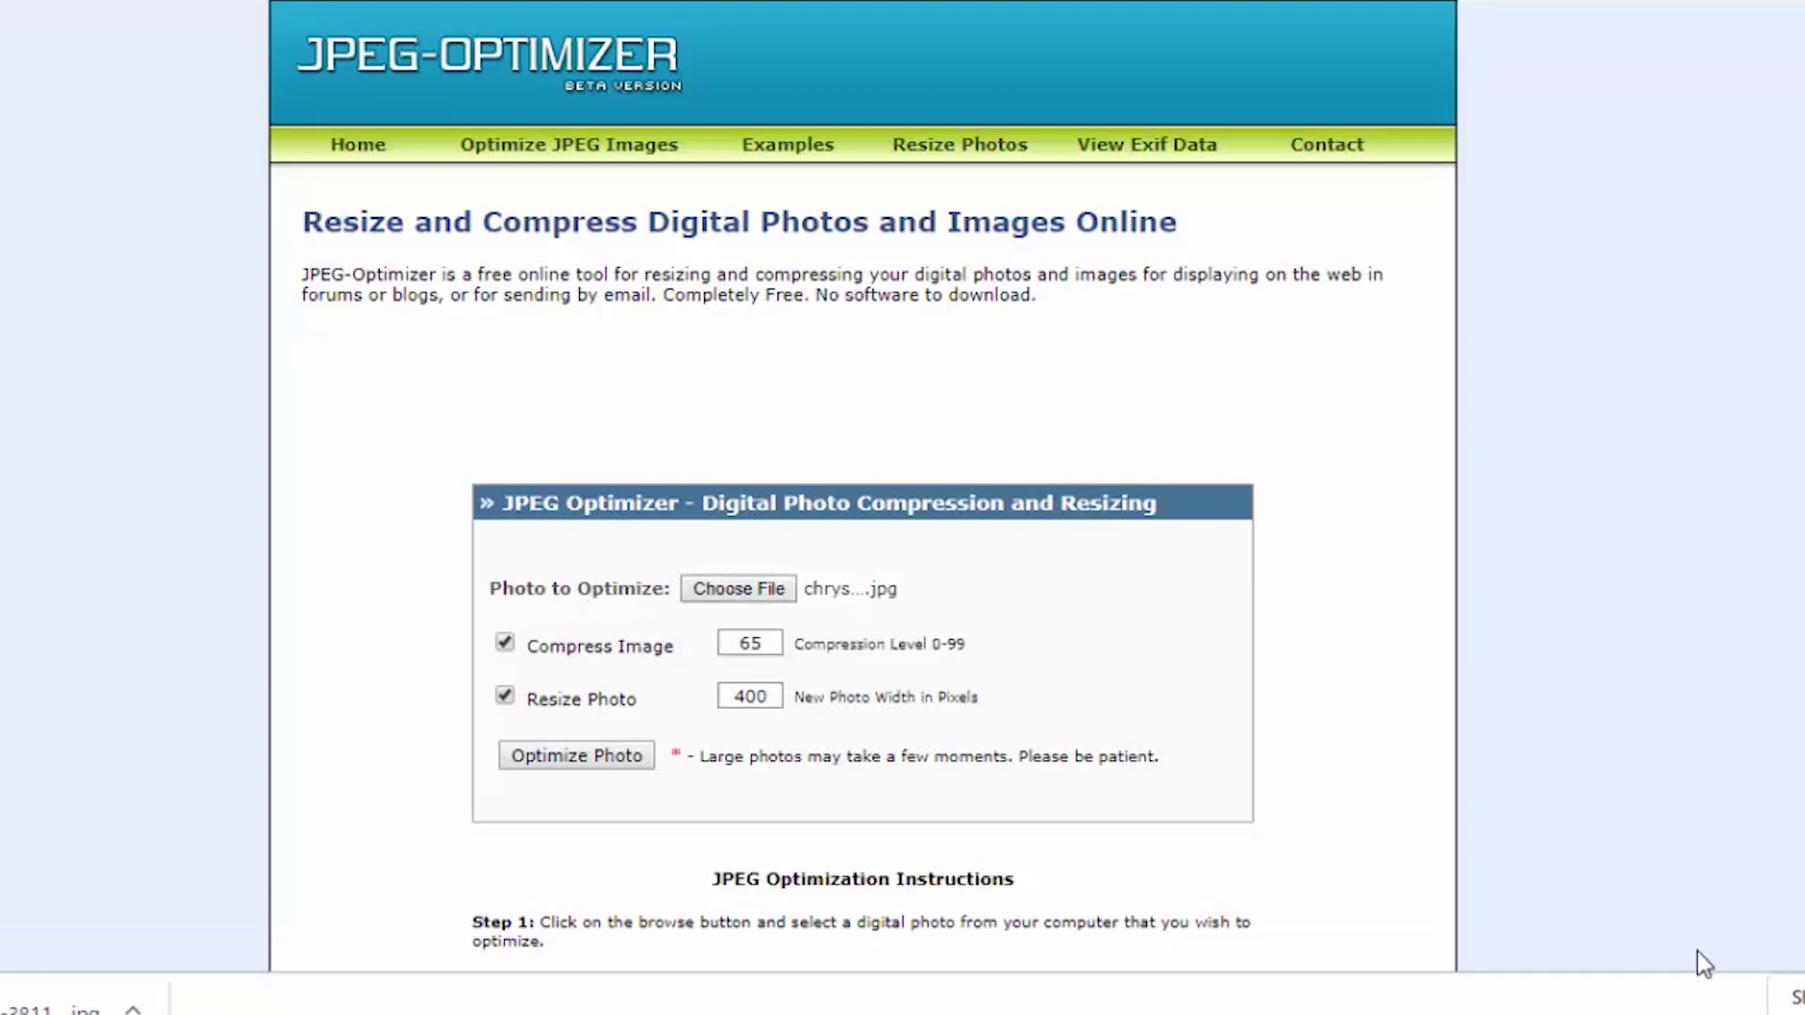
{"action": "left_click", "coordinate": [740, 593]}
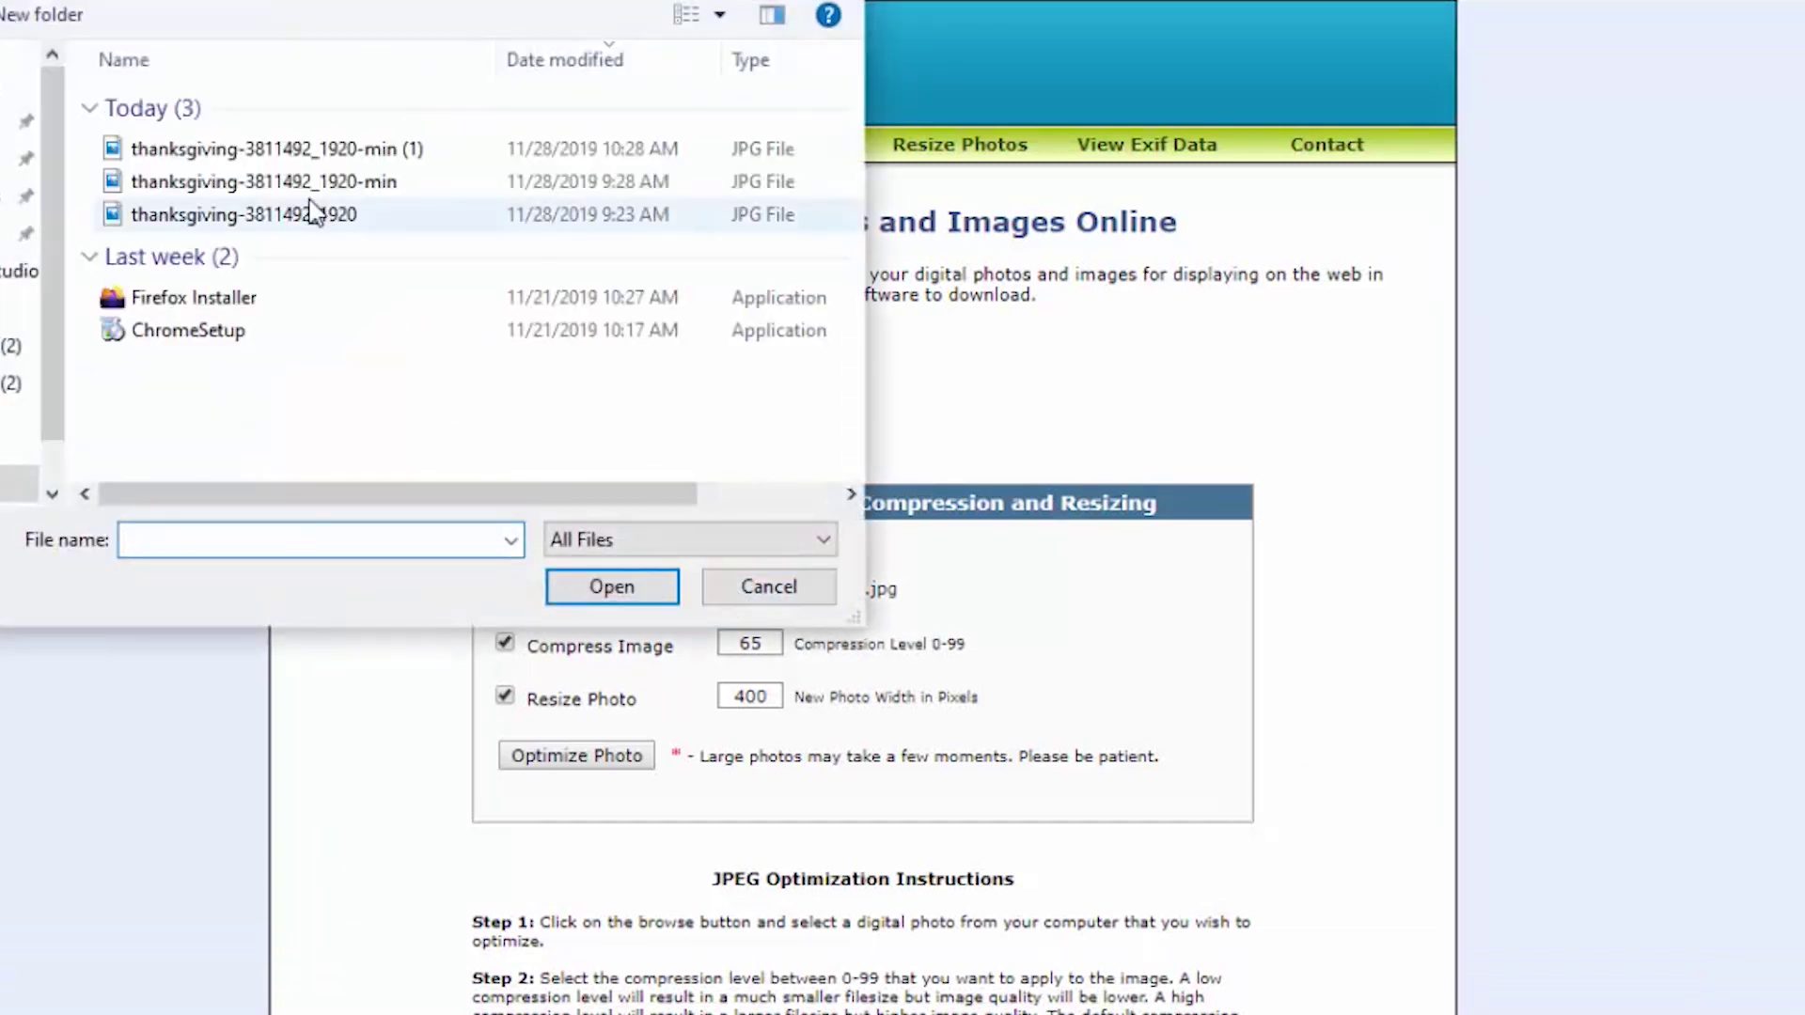
{"action": "left_click", "coordinate": [19, 120]}
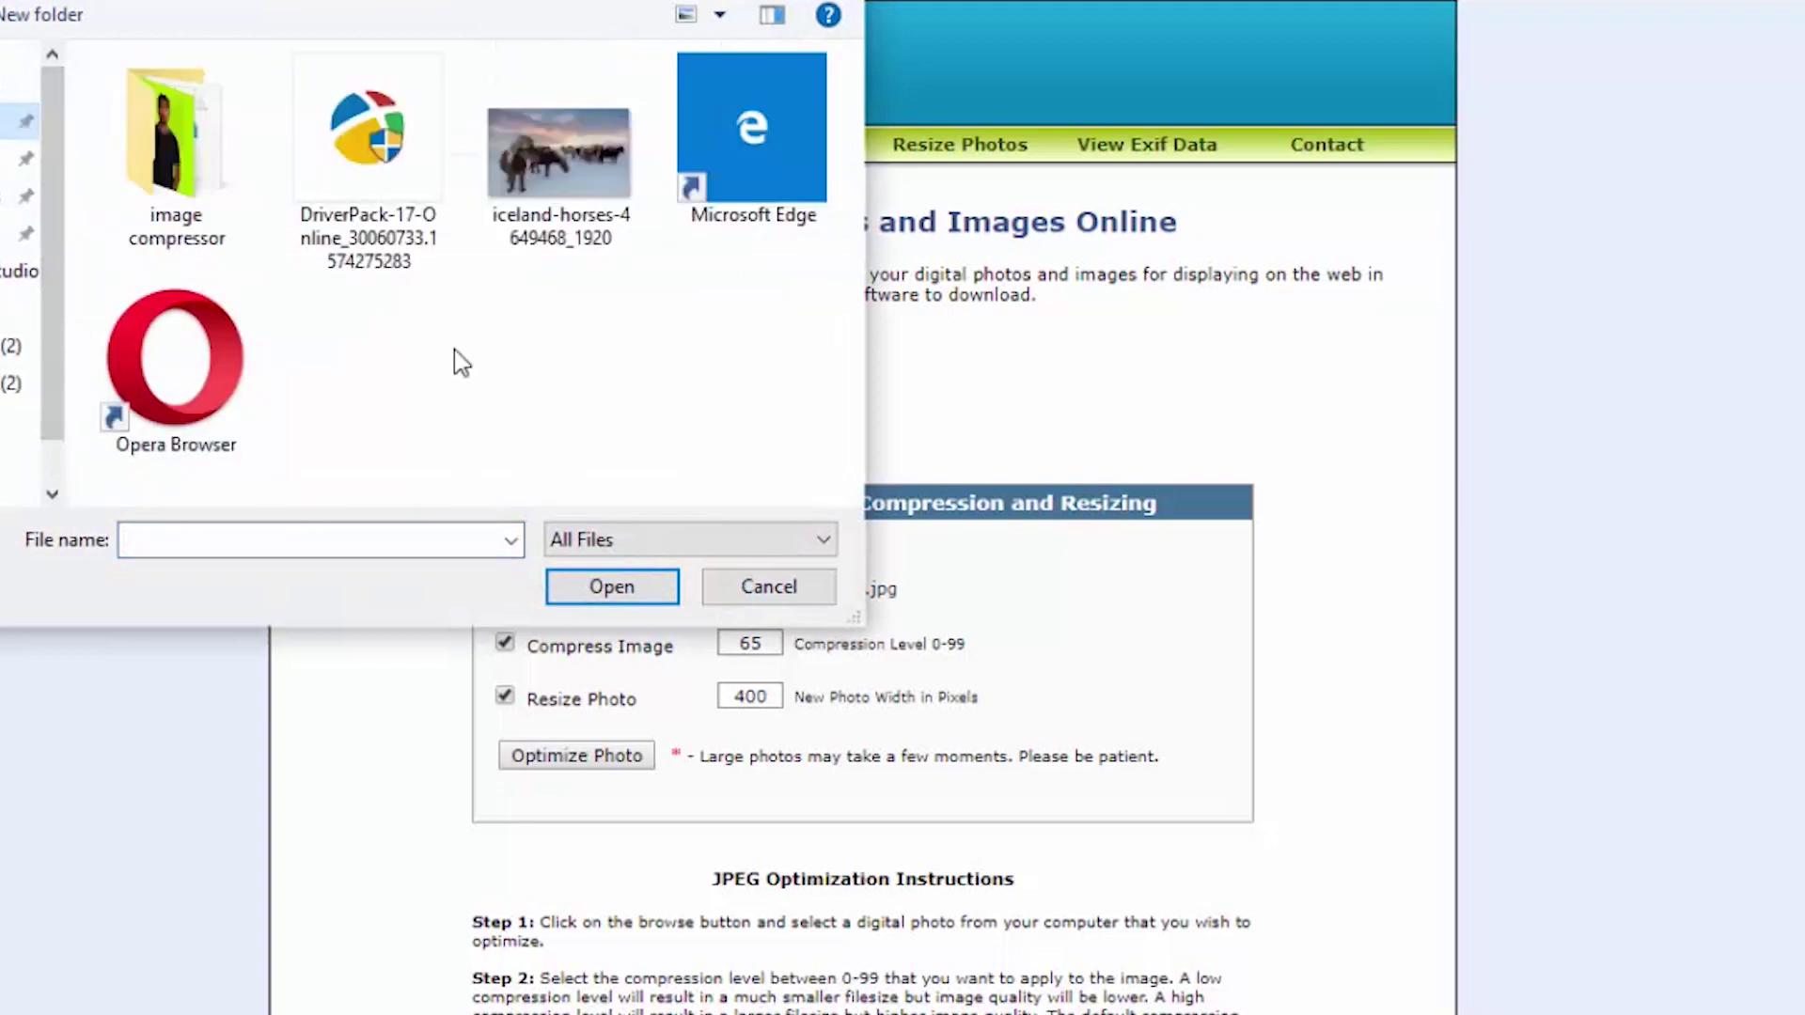
{"action": "left_click", "coordinate": [540, 155]}
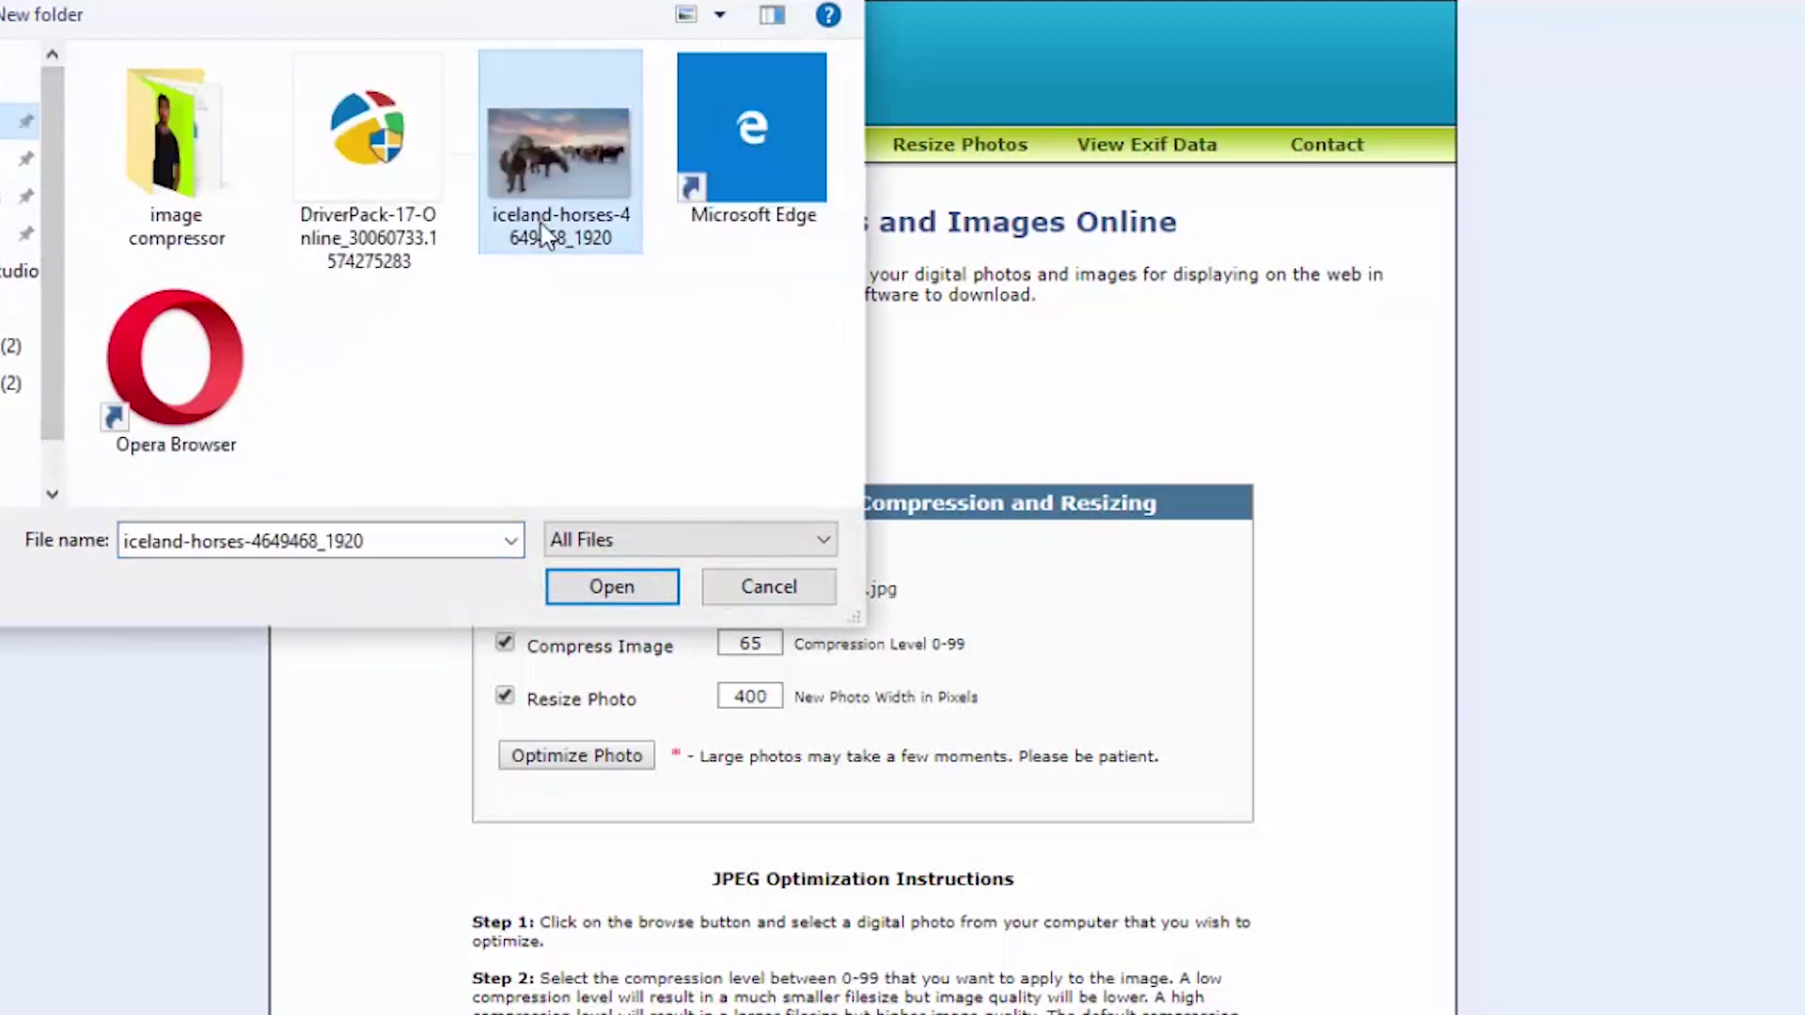
{"action": "left_click", "coordinate": [619, 589]}
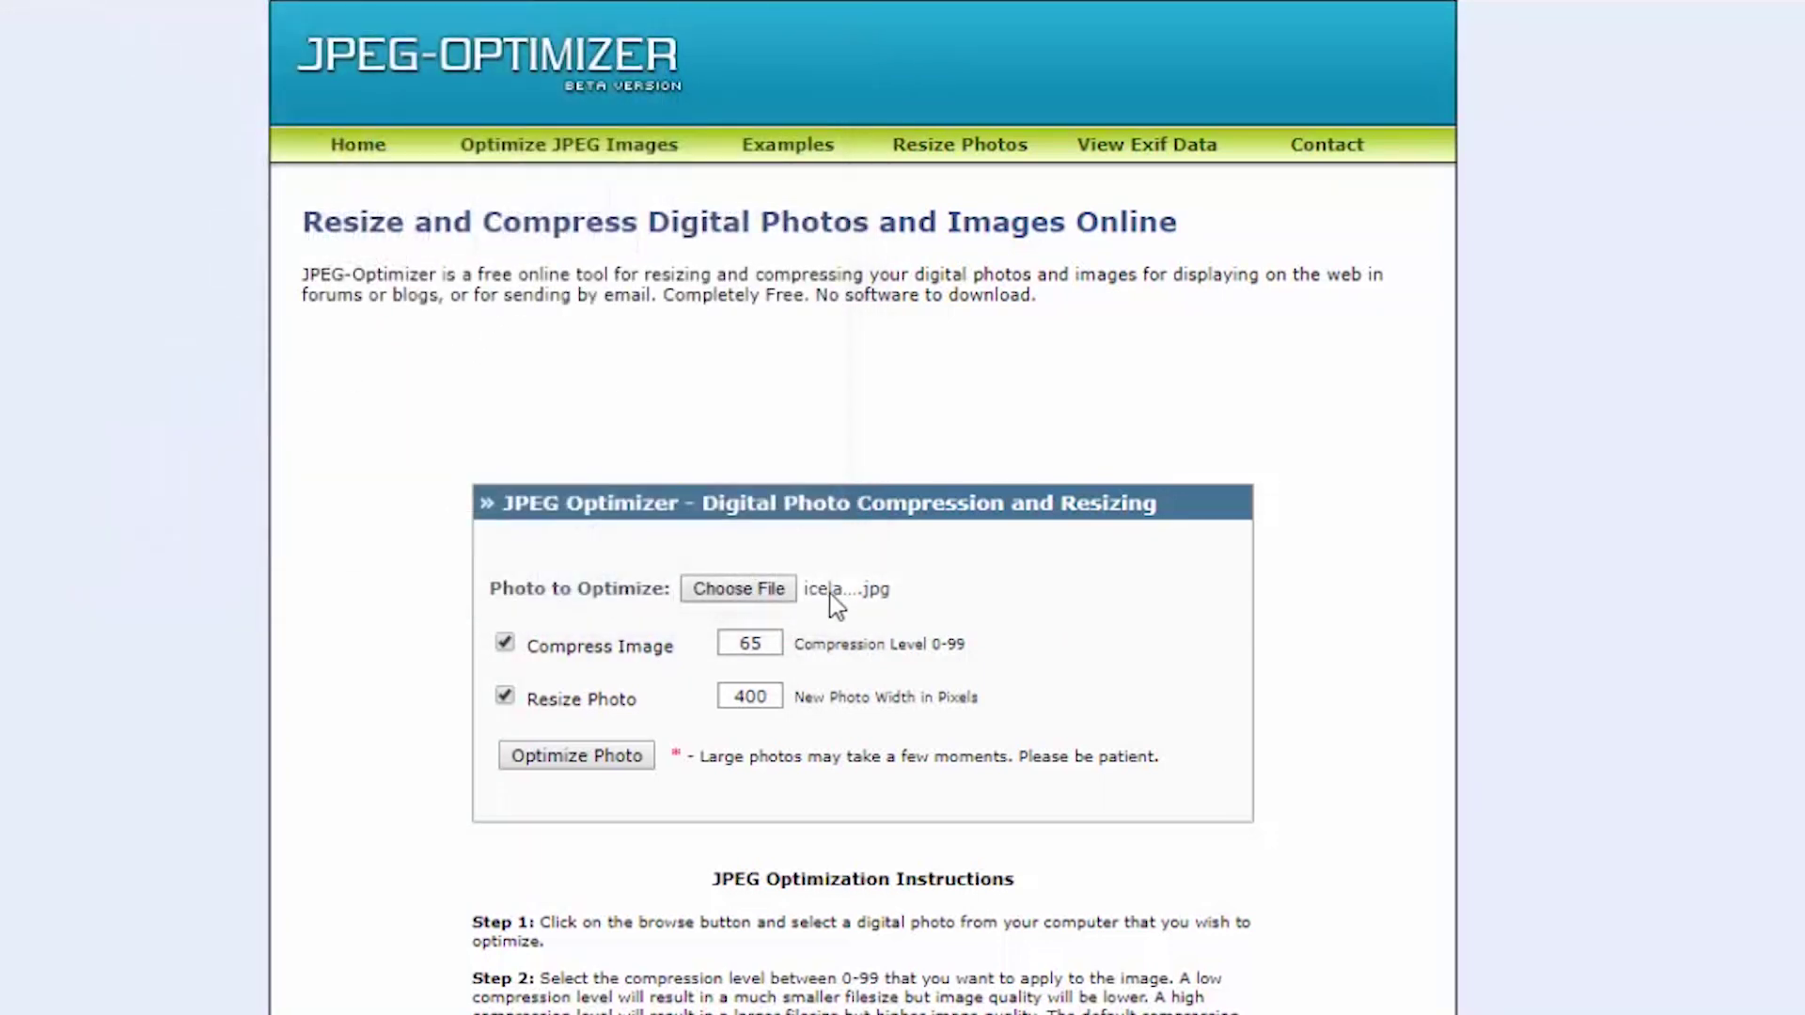
Optimize the photo at compression level 65 with a 400-pixel width
{"action": "double_click", "coordinate": [743, 643]}
{"action": "left_click", "coordinate": [954, 694]}
{"action": "double_click", "coordinate": [749, 695]}
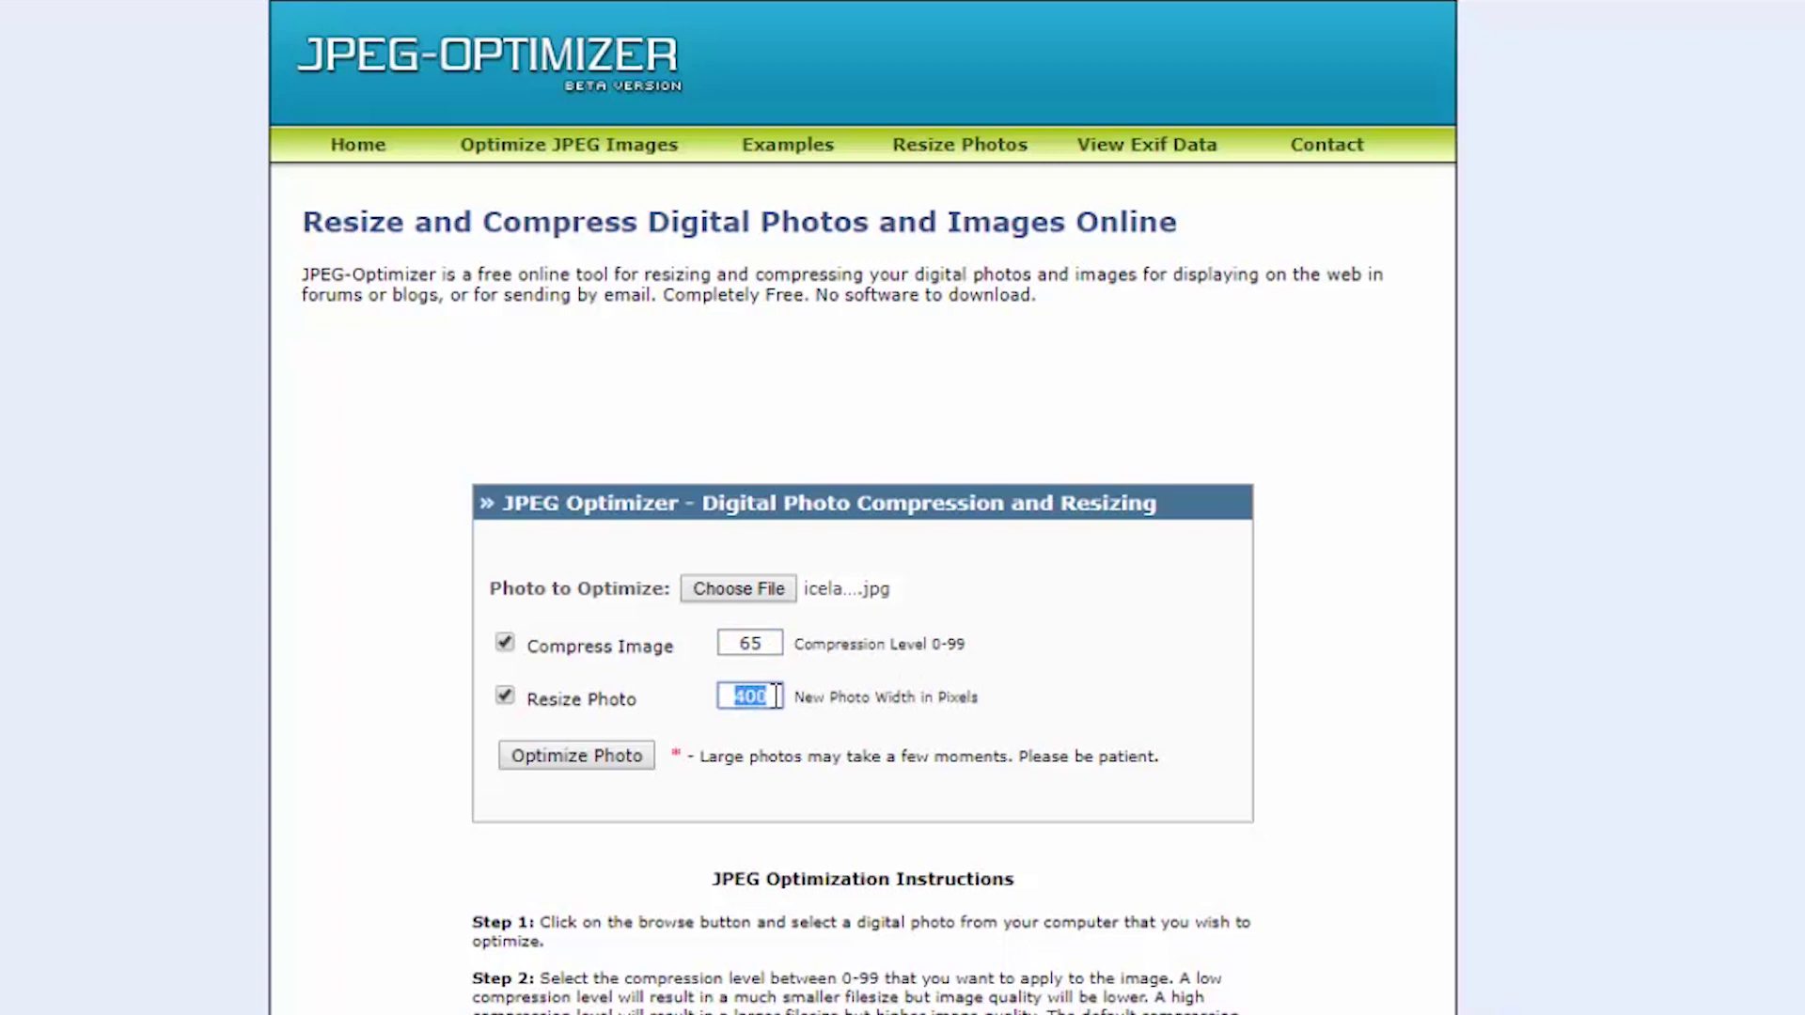
{"action": "left_click", "coordinate": [825, 755]}
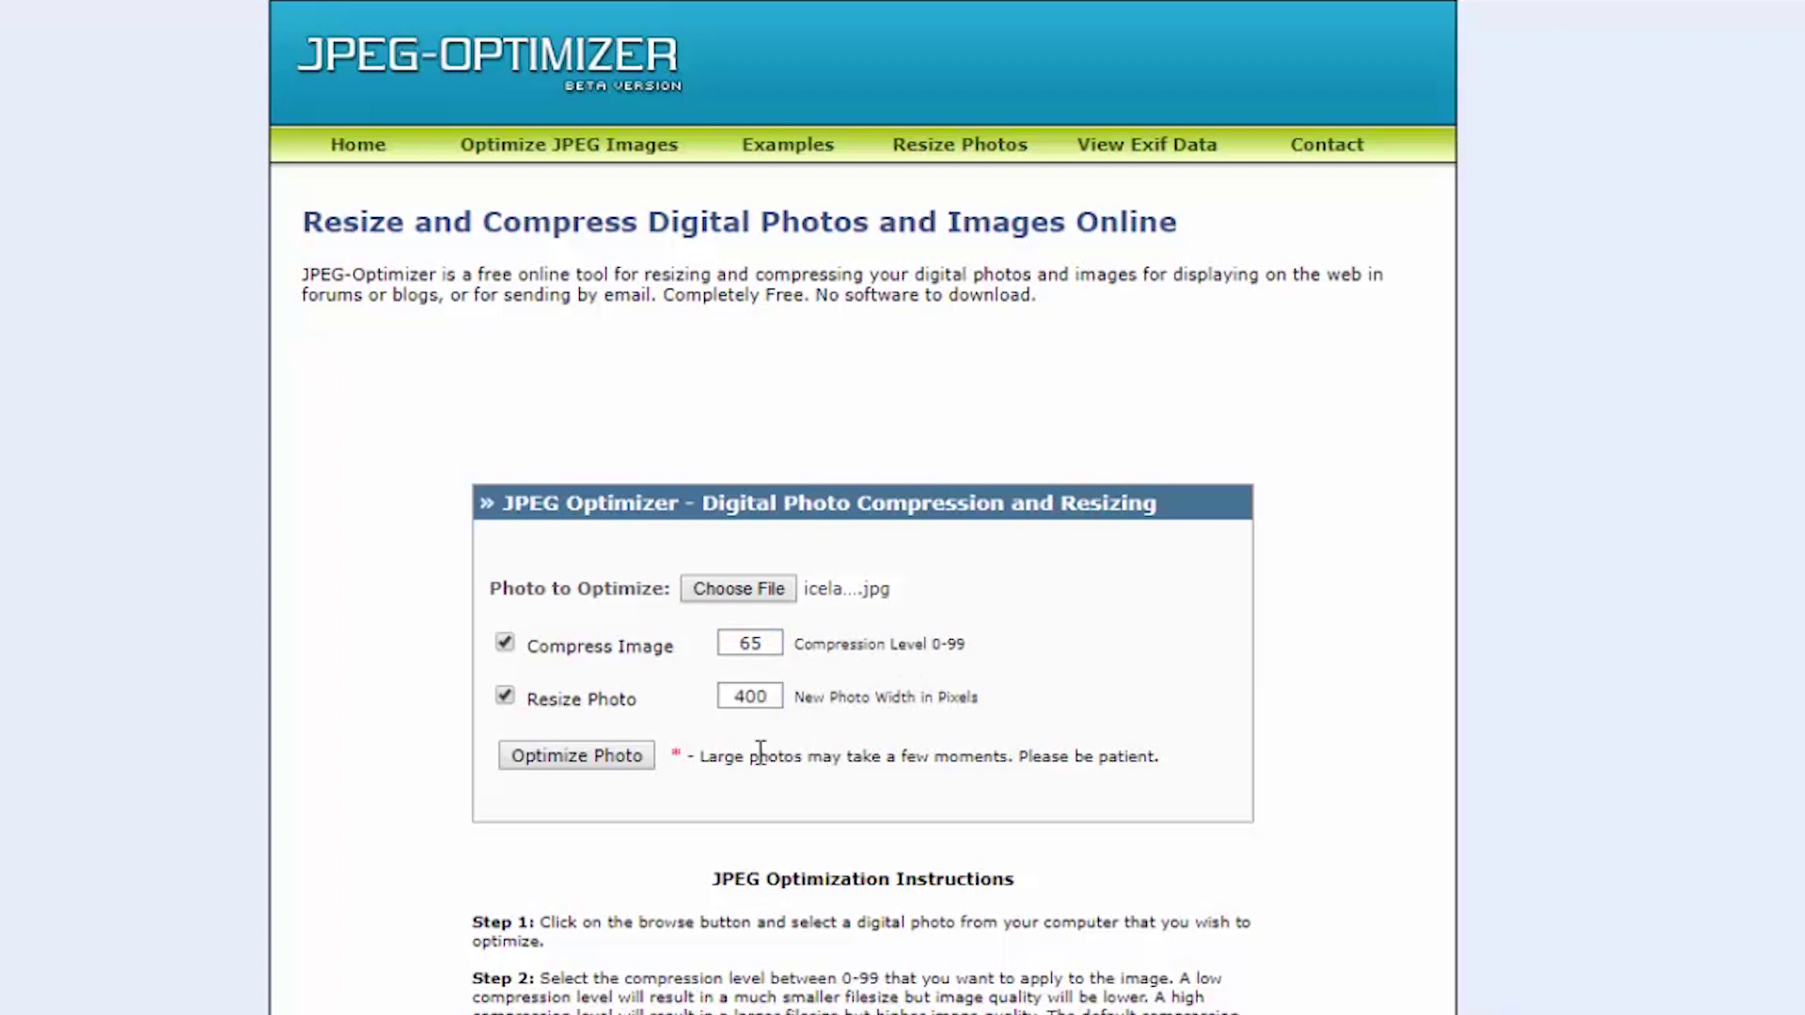
{"action": "left_click", "coordinate": [609, 767]}
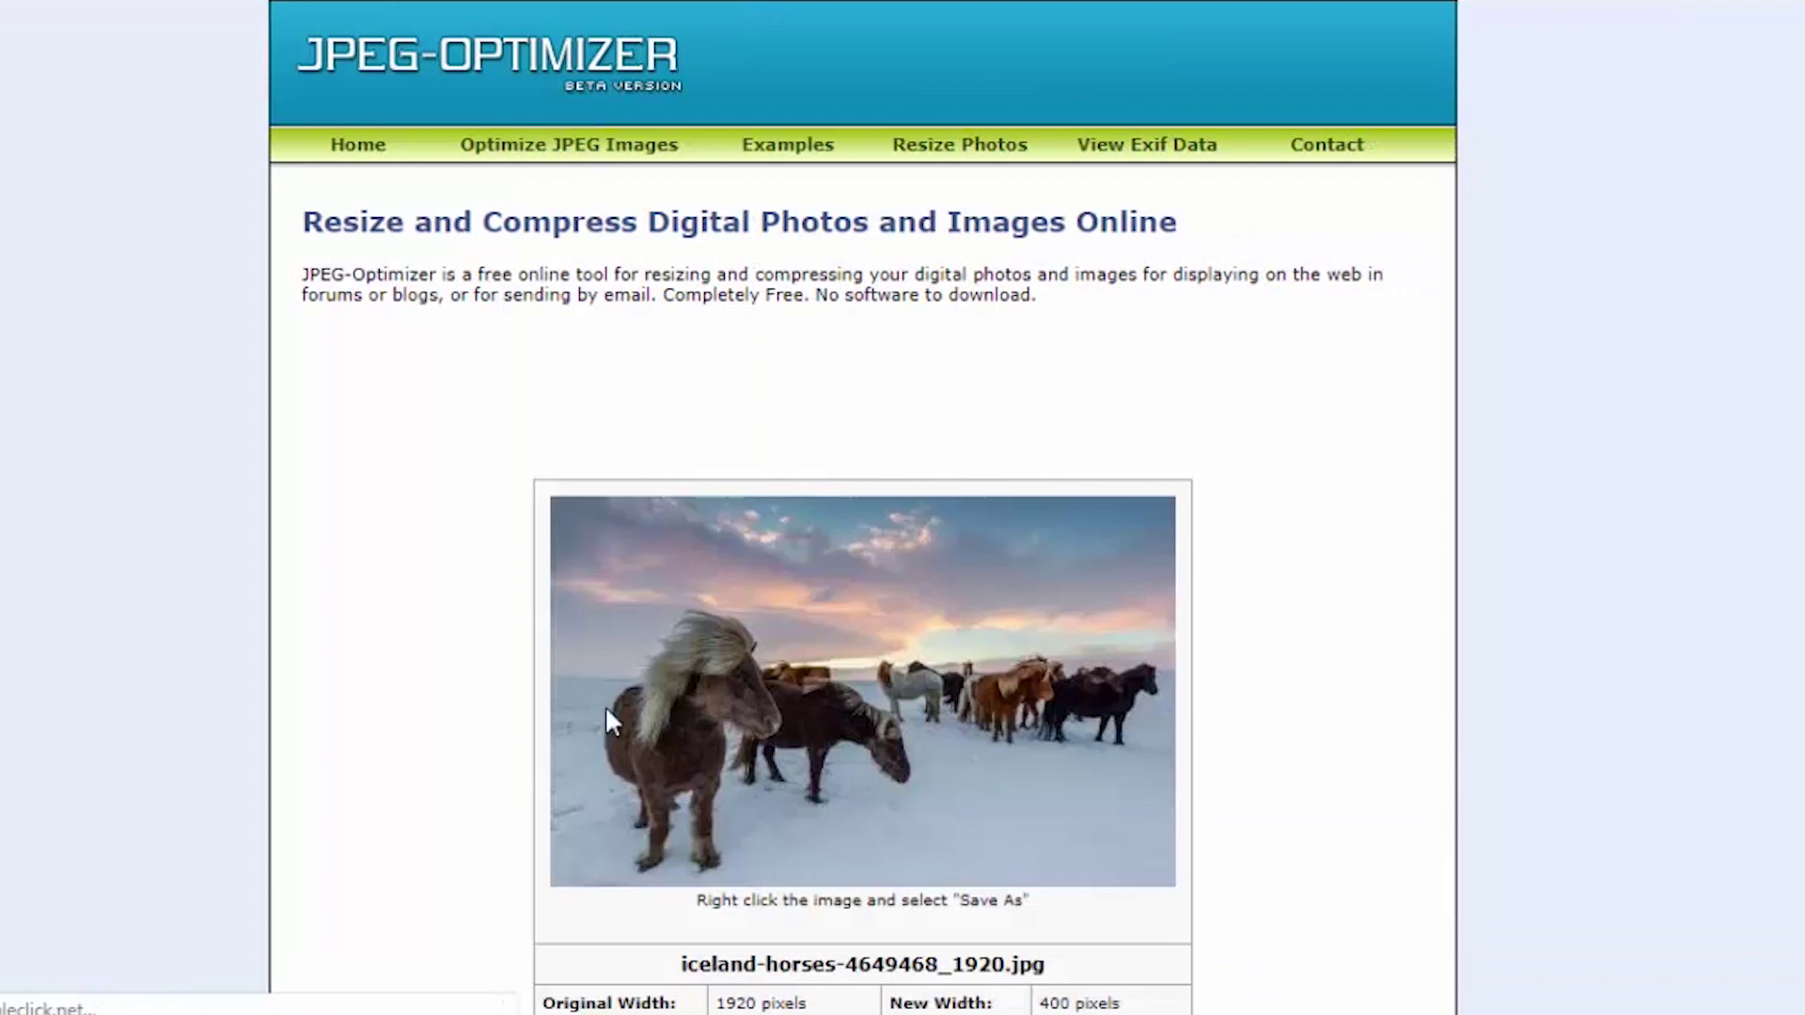
{"action": "scroll", "coordinate": [765, 611], "scroll_direction": "down", "scroll_amount": 4}
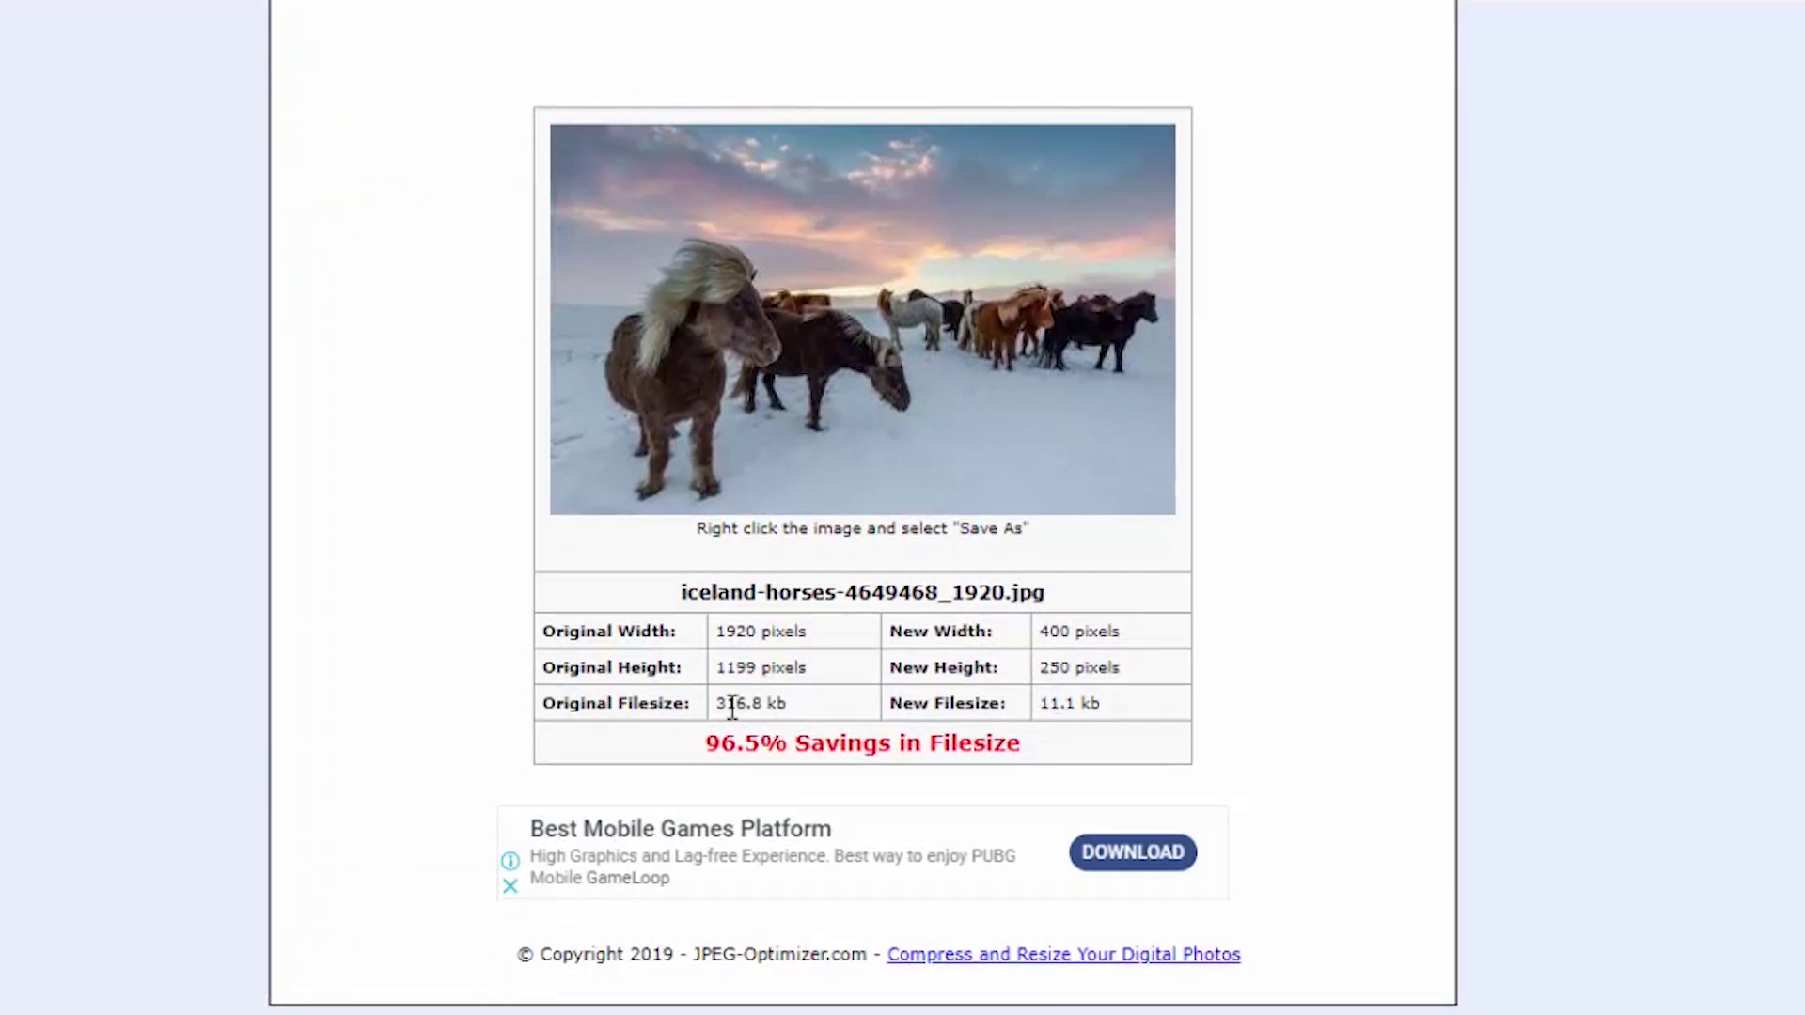
{"action": "left_click_drag", "start_coordinate": [717, 703], "coordinate": [805, 705]}
{"action": "left_click_drag", "start_coordinate": [1041, 705], "coordinate": [1109, 705]}
{"action": "scroll", "coordinate": [873, 381], "scroll_direction": "up", "scroll_amount": 4}
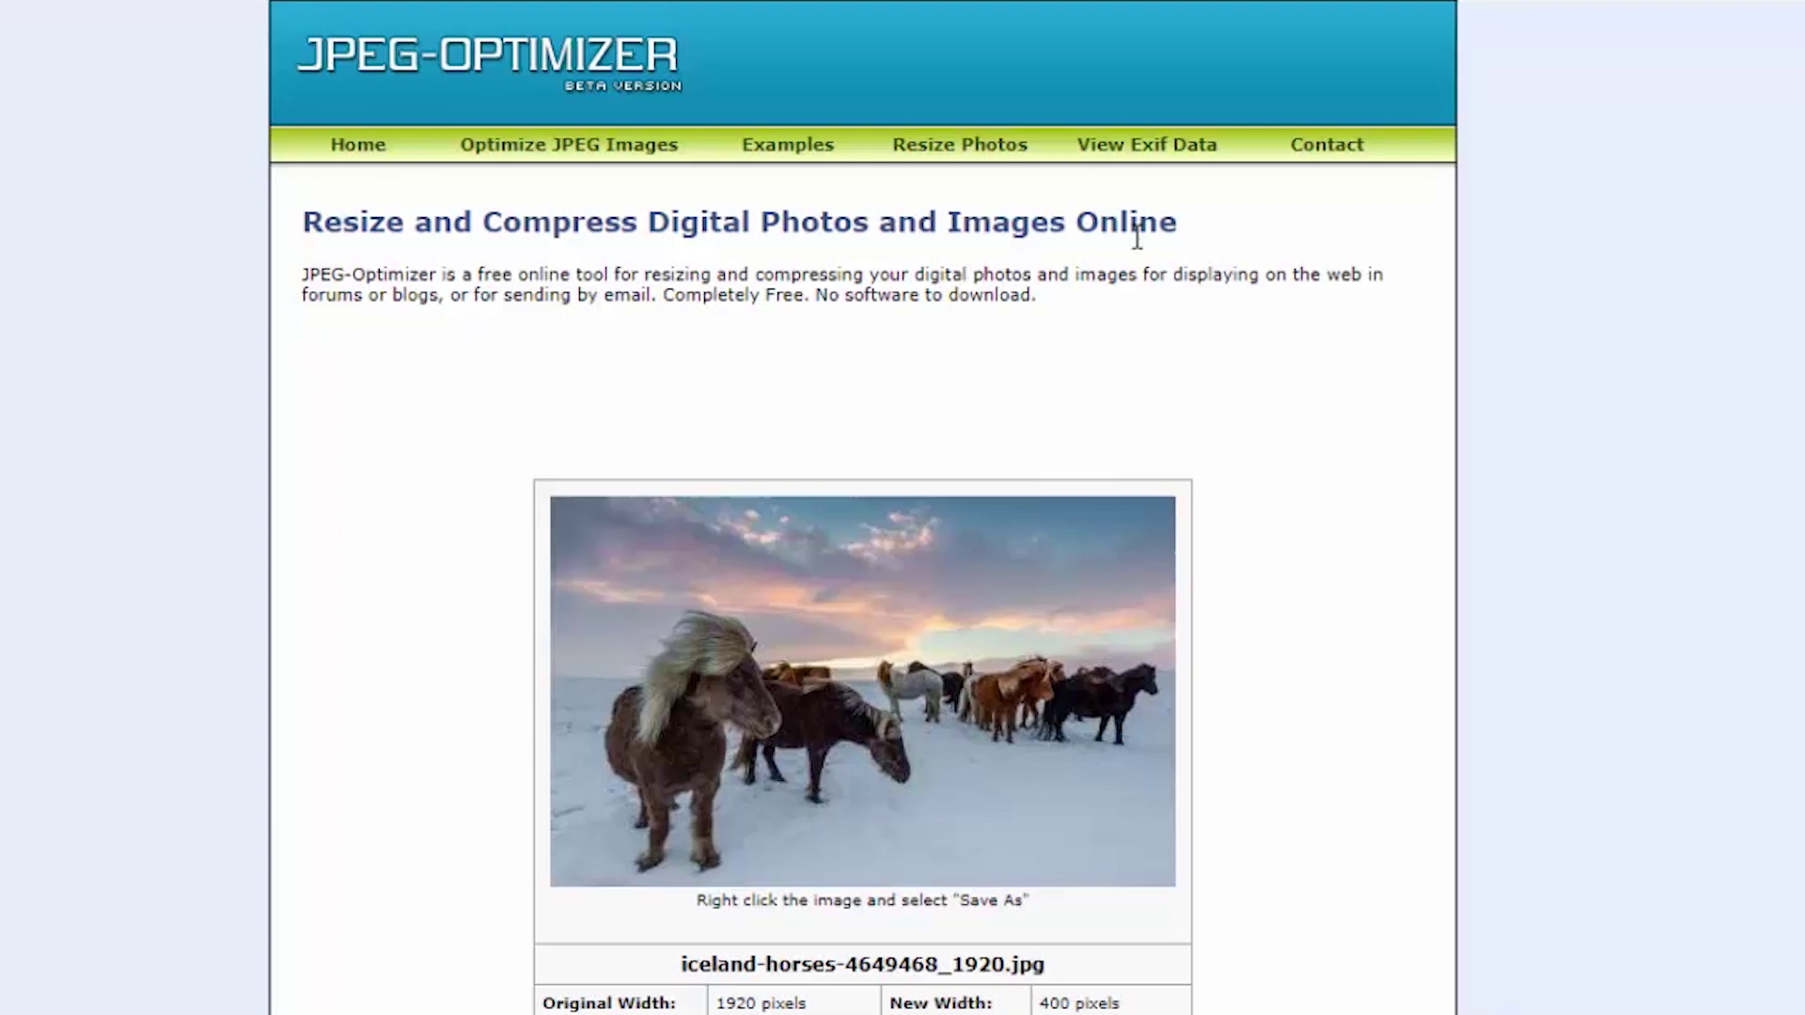
{"action": "scroll", "coordinate": [1137, 237], "scroll_direction": "down", "scroll_amount": 2}
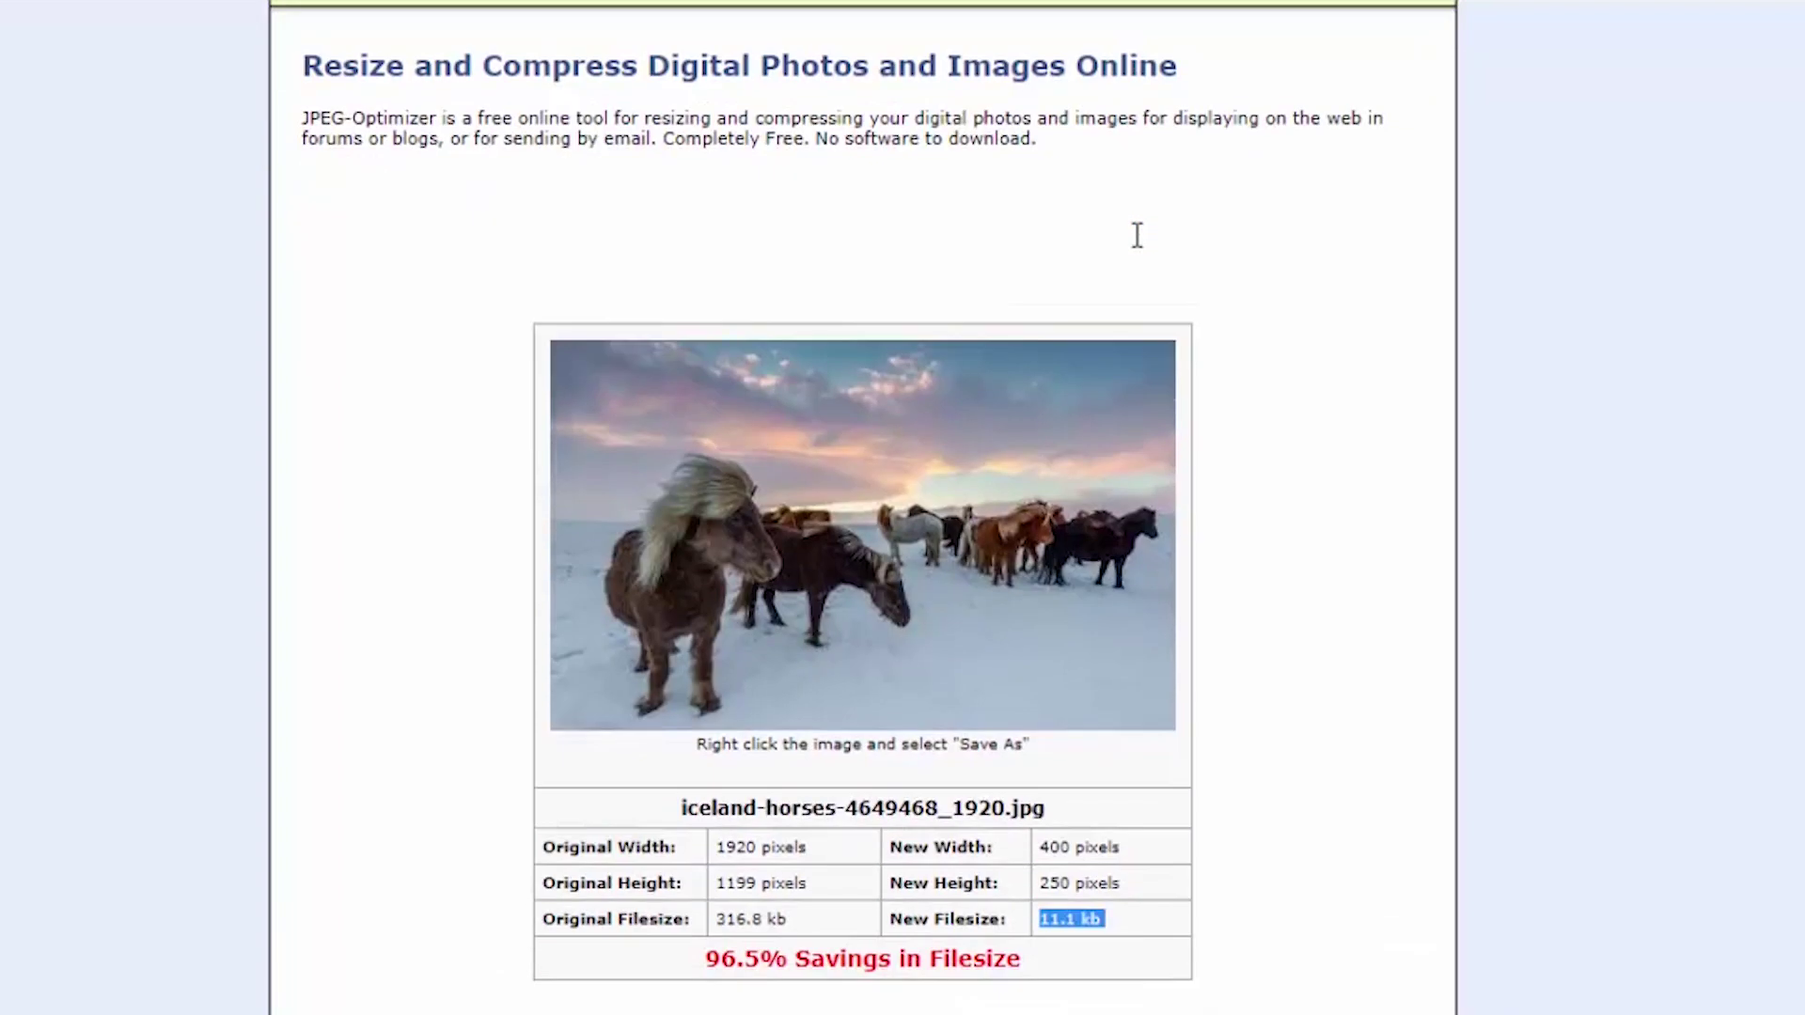